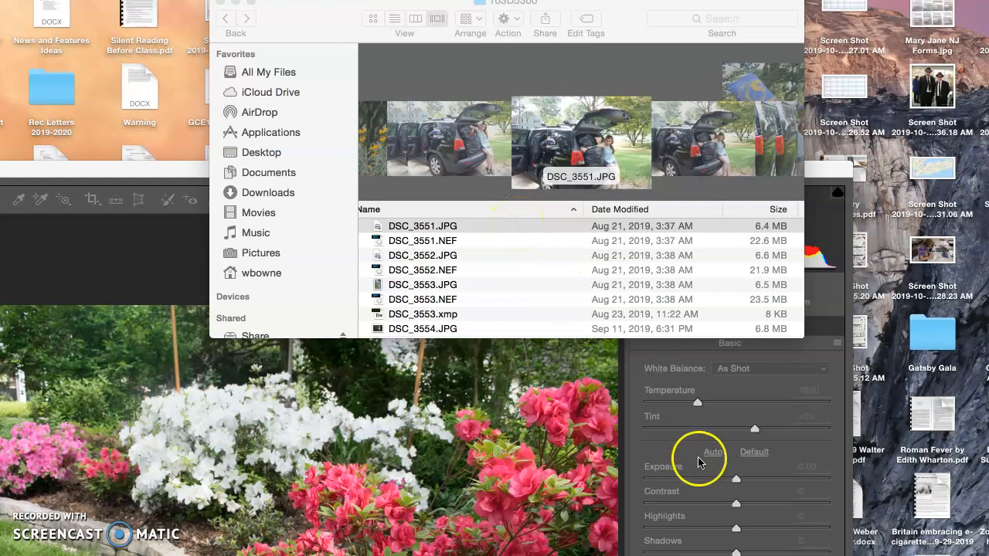
- Preview DSC_3551.JPG at full size and try to open it in Adobe Photoshop CC 2017
{"action": "key", "text": "space"}
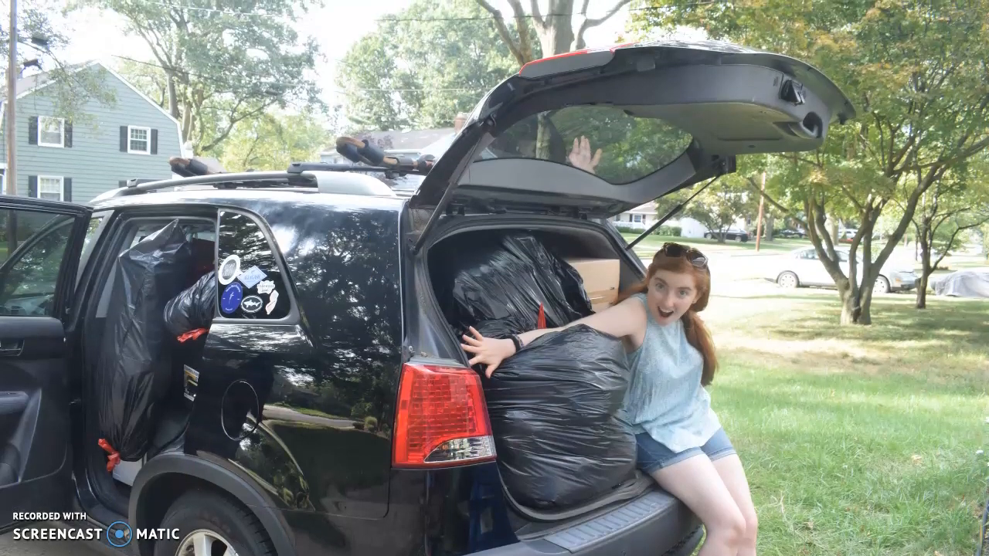
{"action": "key", "text": "space"}
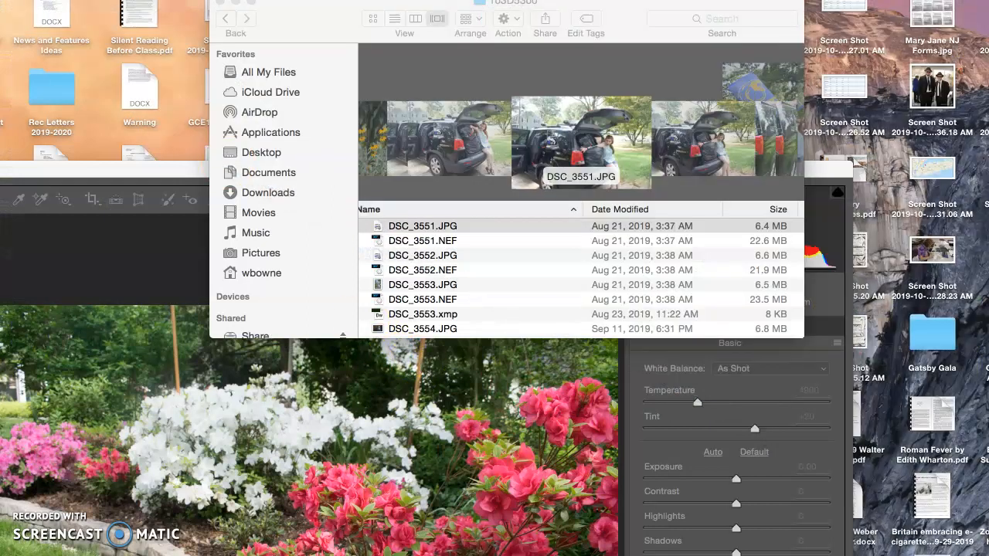
{"action": "right_click", "coordinate": [508, 226]}
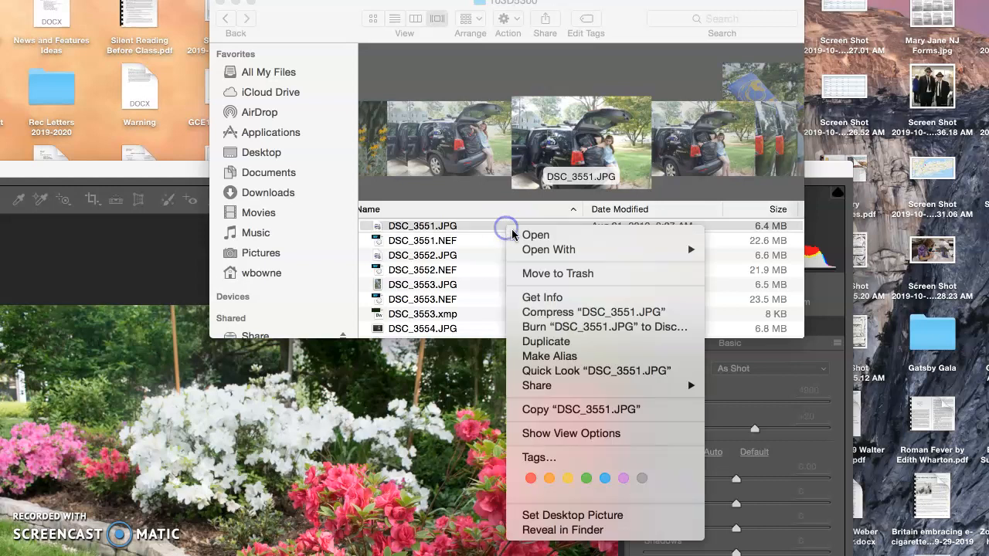
{"action": "mouse_move", "coordinate": [530, 249]}
{"action": "left_click", "coordinate": [753, 307]}
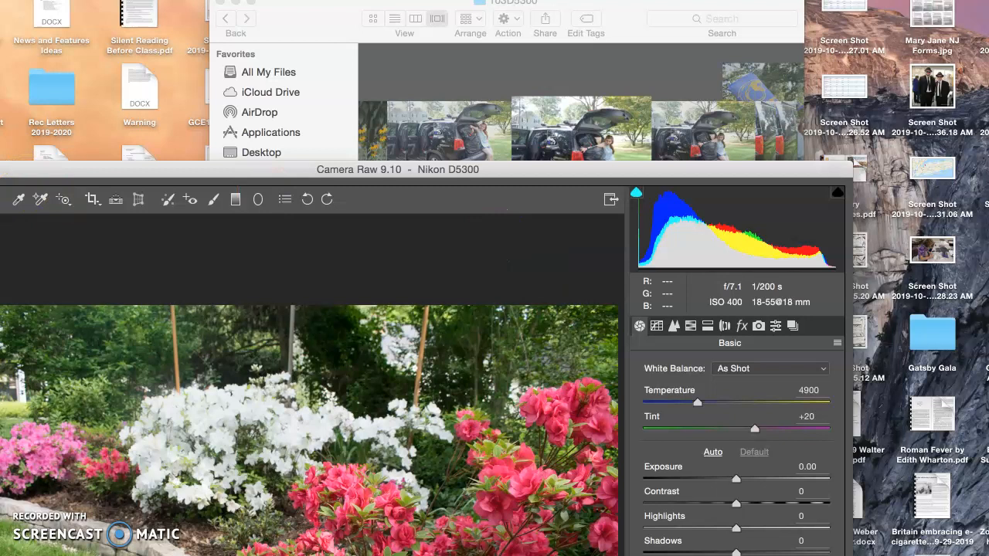
- Move the Camera Raw window out of the way and open DSC_3551.JPG in Adobe Photoshop CC 2017
{"action": "left_click_drag", "start_coordinate": [21, 168], "coordinate": [149, 387]}
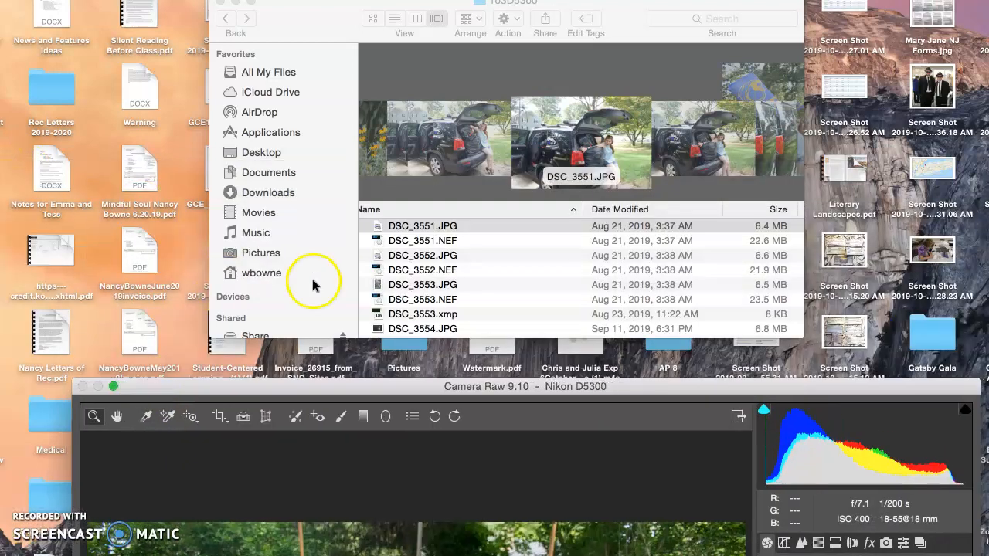
{"action": "right_click", "coordinate": [470, 226]}
{"action": "mouse_move", "coordinate": [525, 249]}
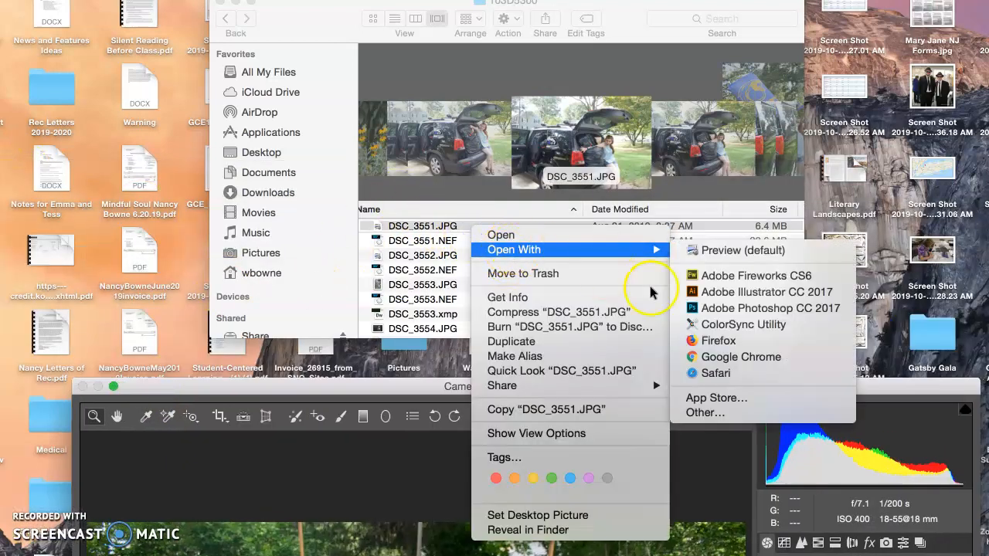
{"action": "left_click", "coordinate": [690, 308]}
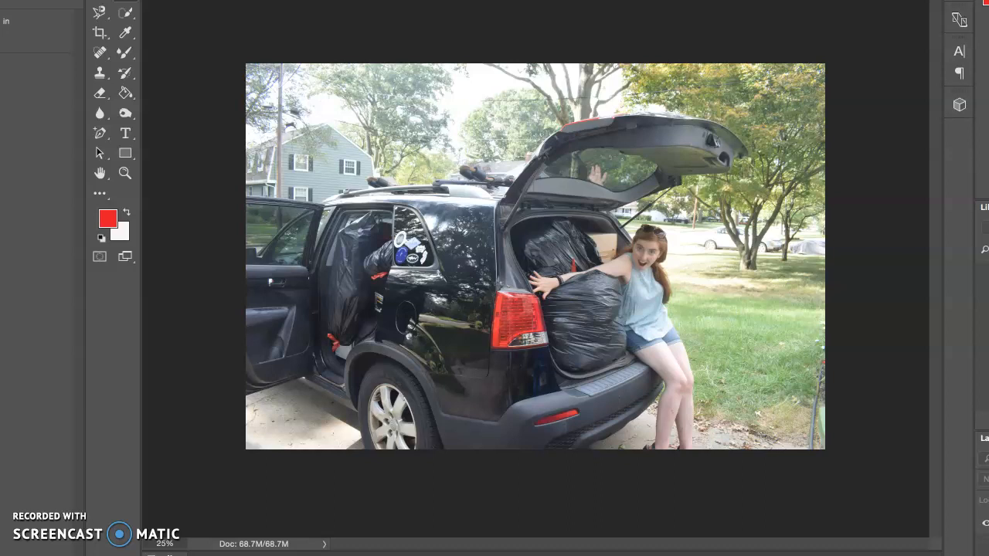
{"action": "key", "text": "super+equal"}
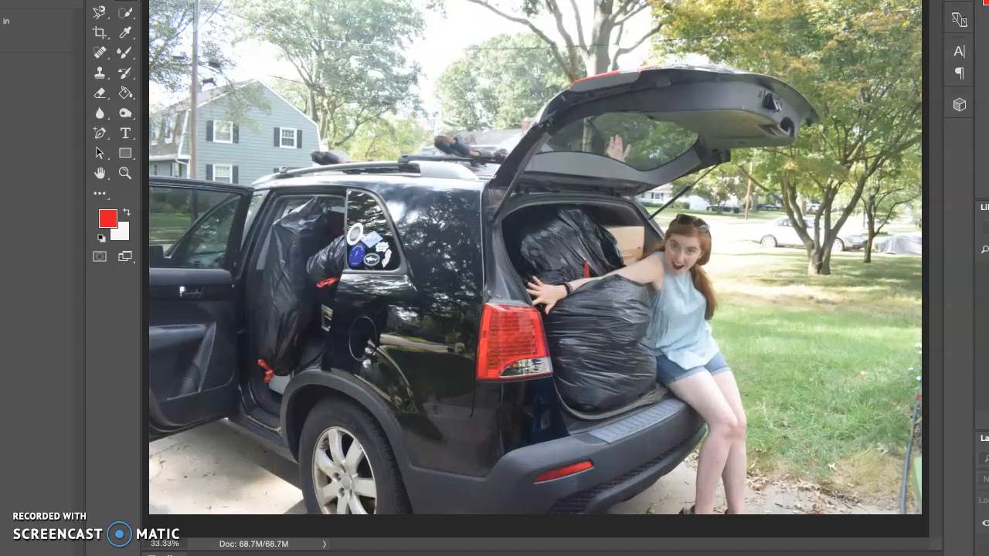
{"action": "key", "text": "super+minus"}
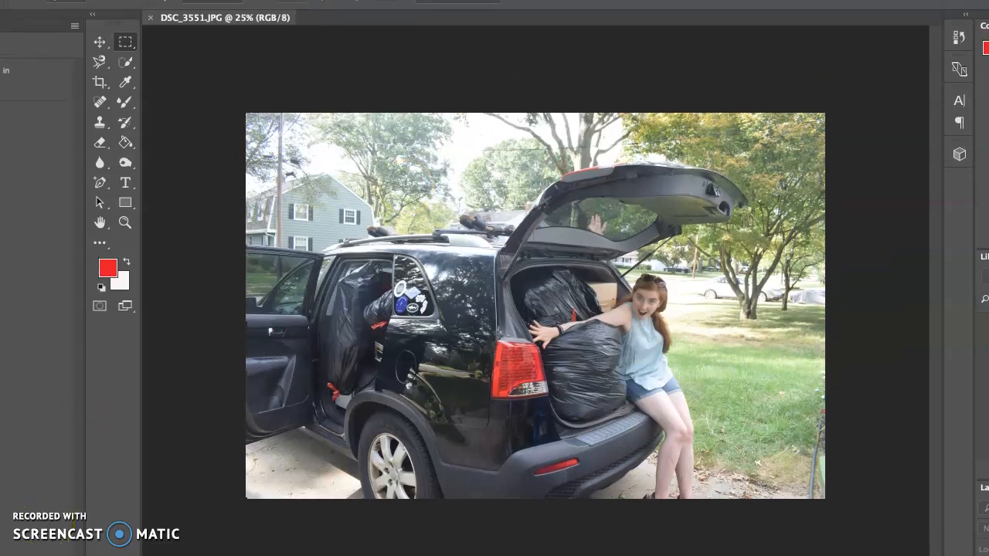
- Marquee-select the car and the seated woman, leaving out a strip of the upper and right edges, and crop to it
{"action": "left_click", "coordinate": [126, 48]}
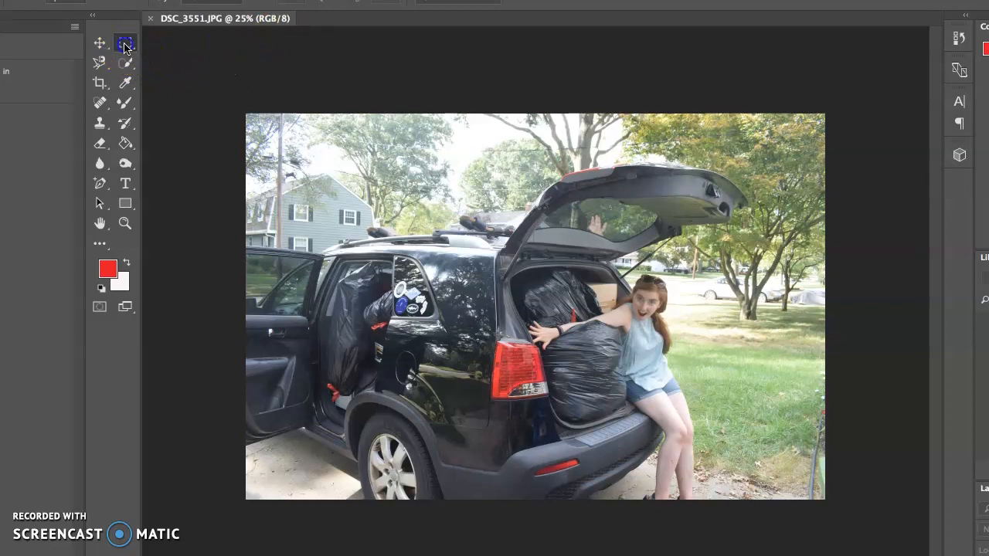
{"action": "left_click_drag", "start_coordinate": [250, 130], "coordinate": [757, 512]}
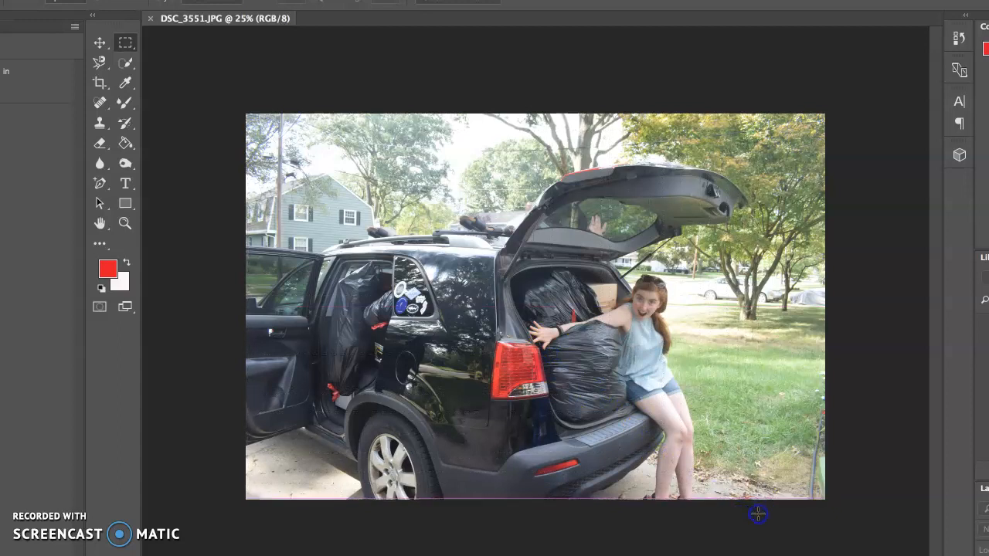
{"action": "left_click", "coordinate": [68, 0]}
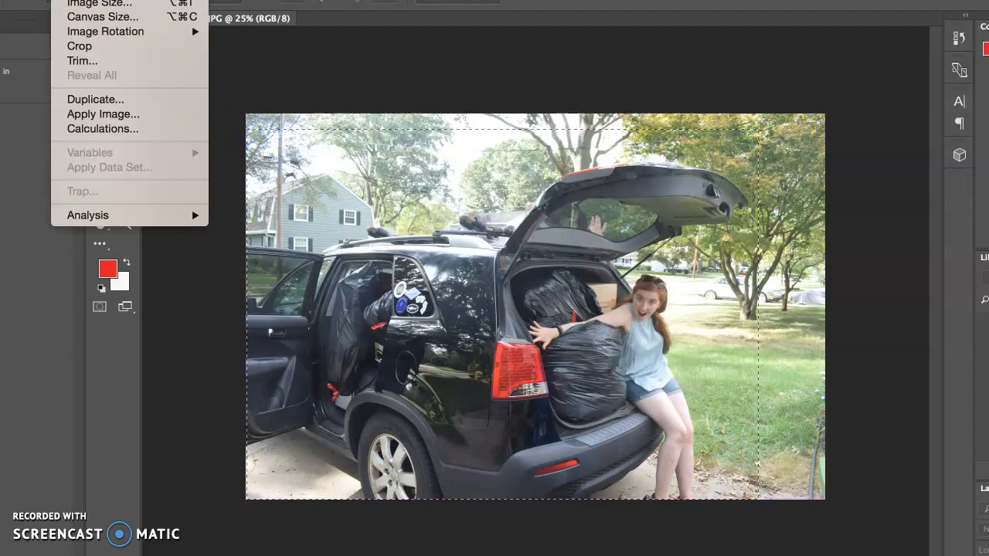
{"action": "left_click", "coordinate": [104, 49]}
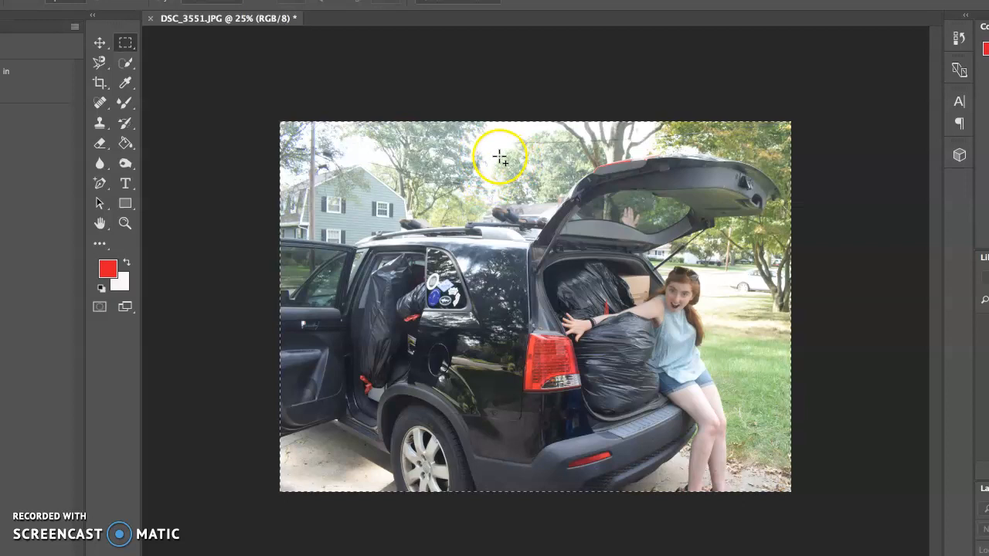
- Try to crop the photo to a rectangle around the open hatch and the seated woman
{"action": "left_click_drag", "start_coordinate": [499, 136], "coordinate": [788, 509]}
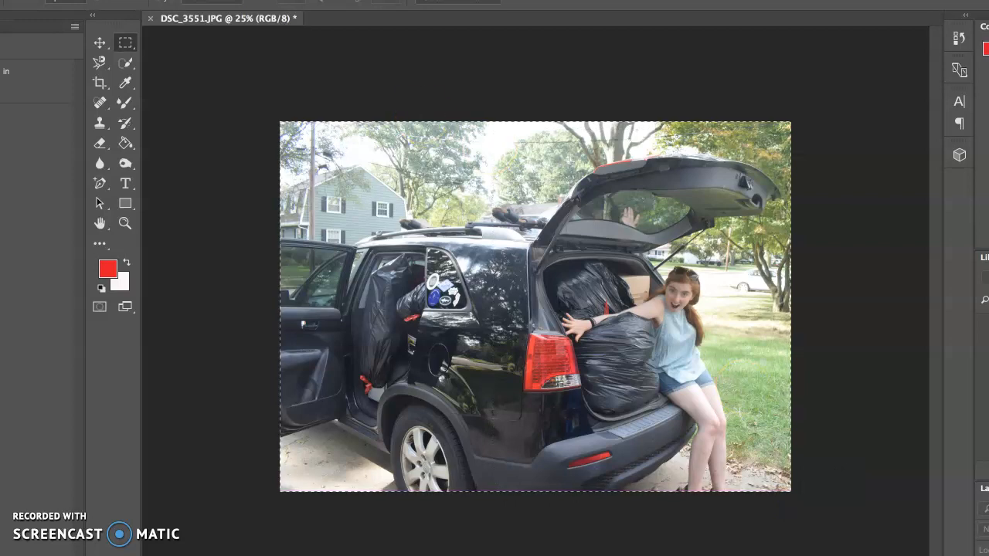
{"action": "left_click", "coordinate": [68, 0]}
{"action": "left_click", "coordinate": [101, 48]}
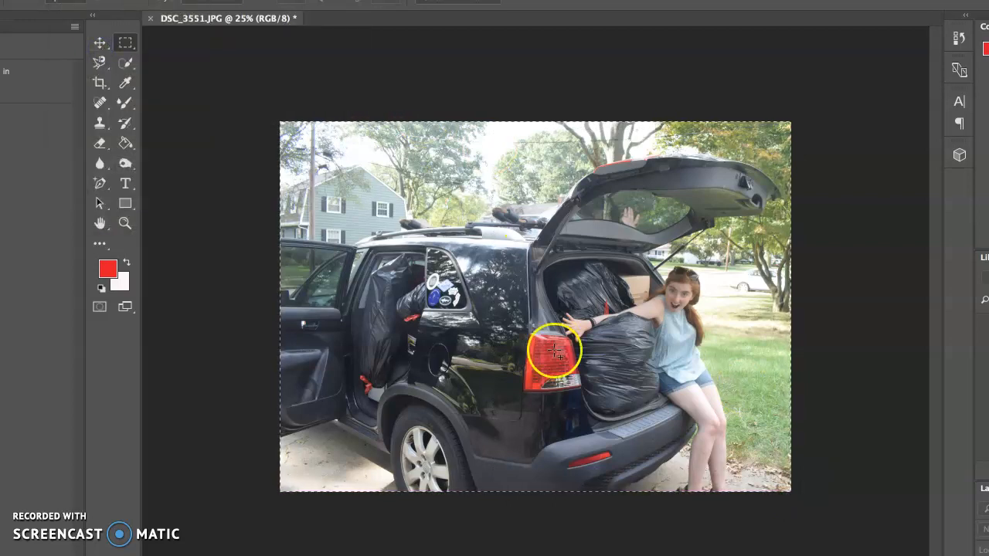
{"action": "left_click", "coordinate": [98, 45]}
{"action": "left_click", "coordinate": [204, 124]}
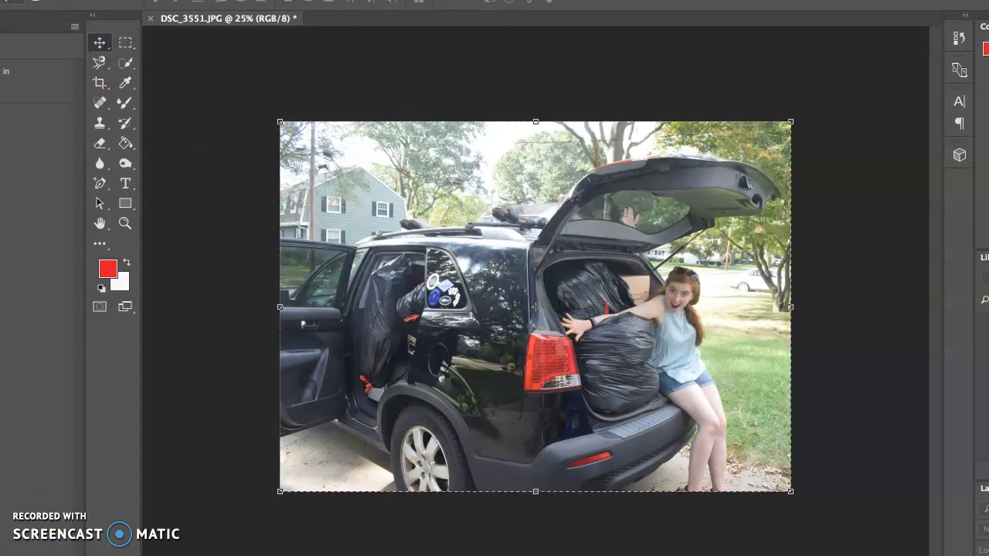
- Marquee-select the car's rear with the open hatch and the seated woman, and crop the photo to an upright format
{"action": "left_click", "coordinate": [127, 44]}
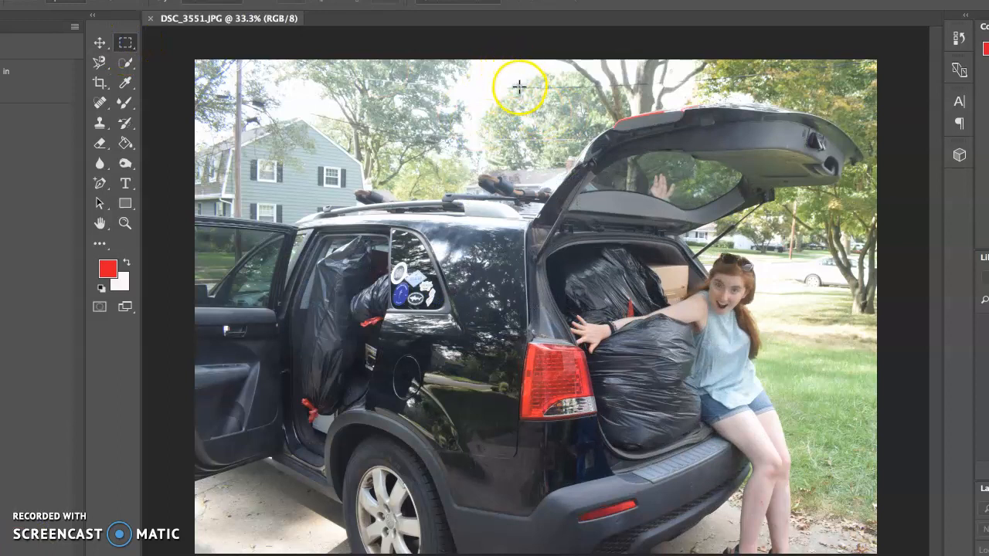
{"action": "left_click_drag", "start_coordinate": [525, 87], "coordinate": [888, 553]}
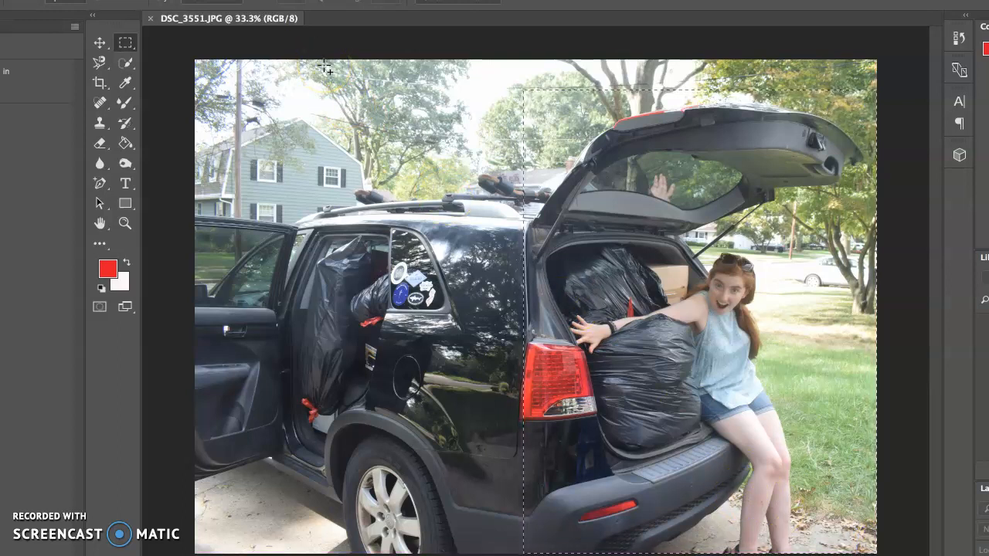
{"action": "left_click", "coordinate": [71, 0]}
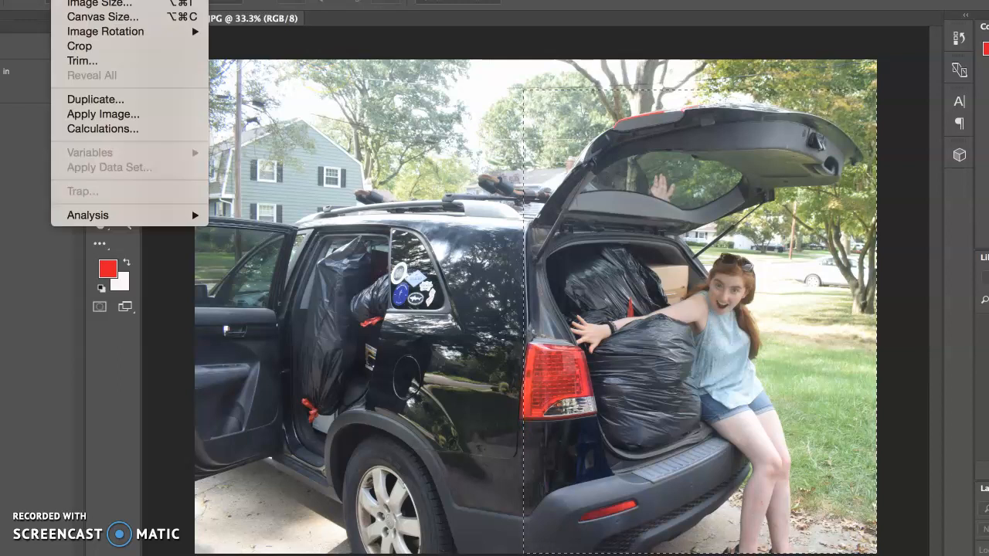
{"action": "left_click", "coordinate": [115, 46]}
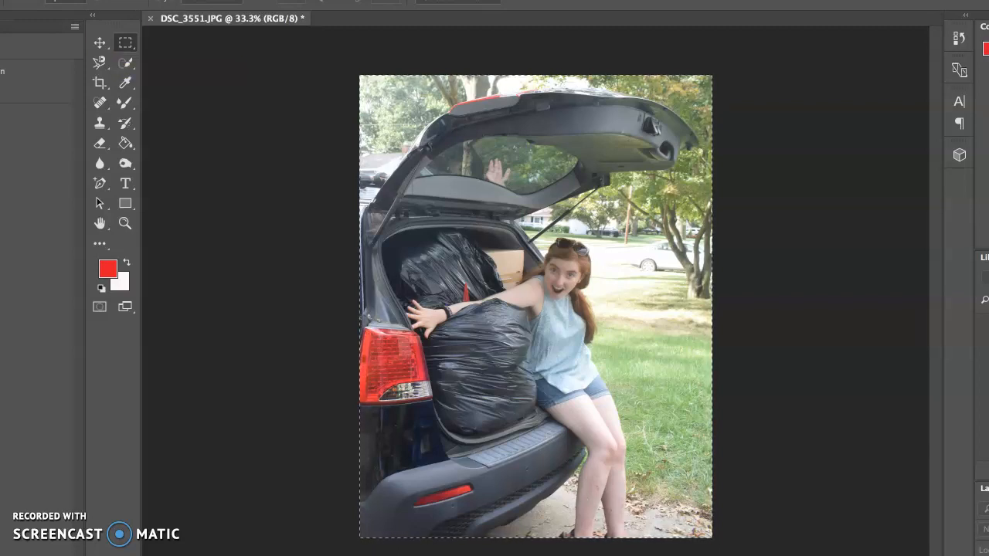
- Brighten the cropped photo with a Curves adjustment, raising a point on the RGB curve at input level 95
{"action": "left_click", "coordinate": [68, 0]}
{"action": "mouse_move", "coordinate": [81, 0]}
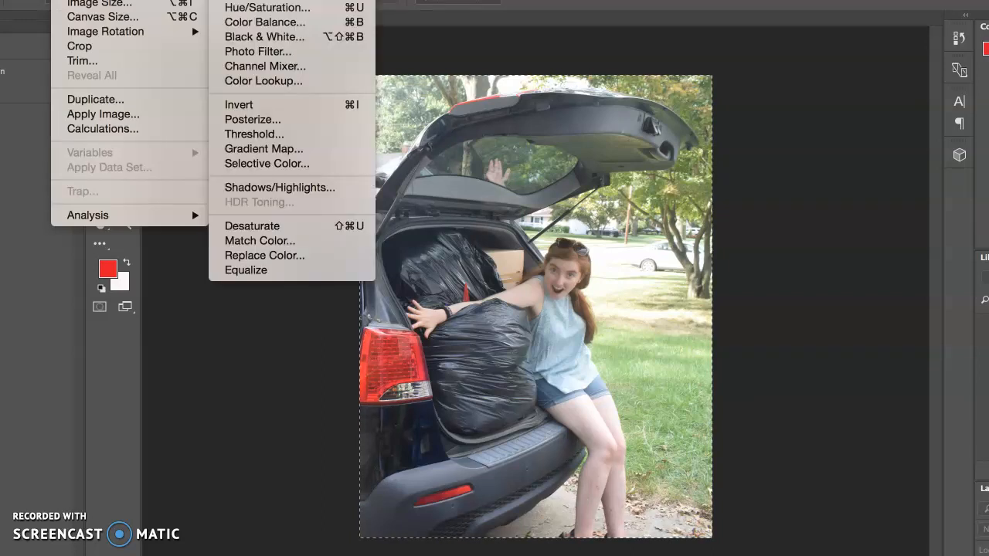
{"action": "left_click", "coordinate": [255, 0]}
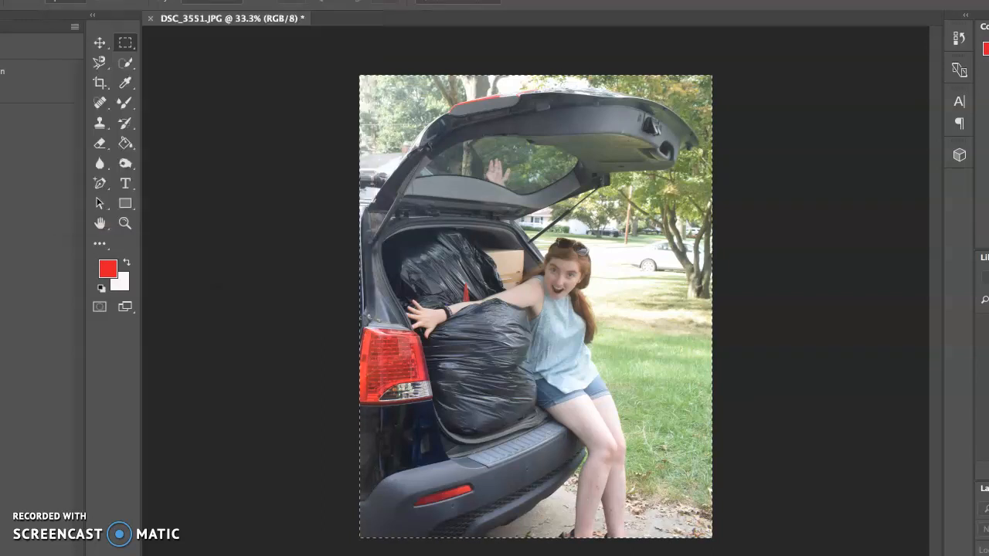
{"action": "left_click_drag", "start_coordinate": [300, 195], "coordinate": [310, 154]}
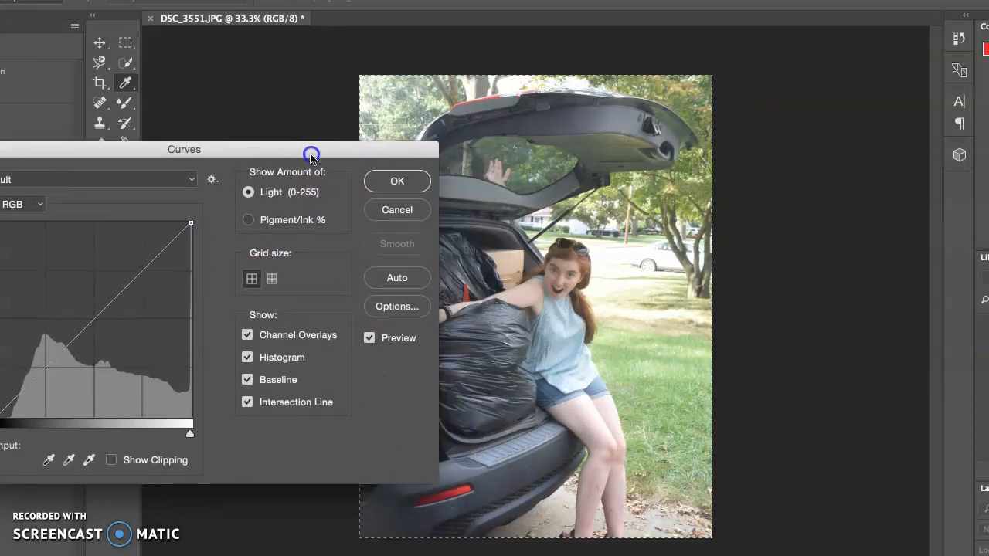
{"action": "left_click", "coordinate": [95, 318]}
{"action": "mouse_move", "coordinate": [85, 310]}
{"action": "left_mouse_down"}
{"action": "mouse_move", "coordinate": [29, 238]}
{"action": "mouse_move", "coordinate": [149, 387]}
{"action": "mouse_move", "coordinate": [172, 381]}
{"action": "mouse_move", "coordinate": [69, 298]}
{"action": "mouse_move", "coordinate": [71, 309]}
{"action": "left_mouse_up"}
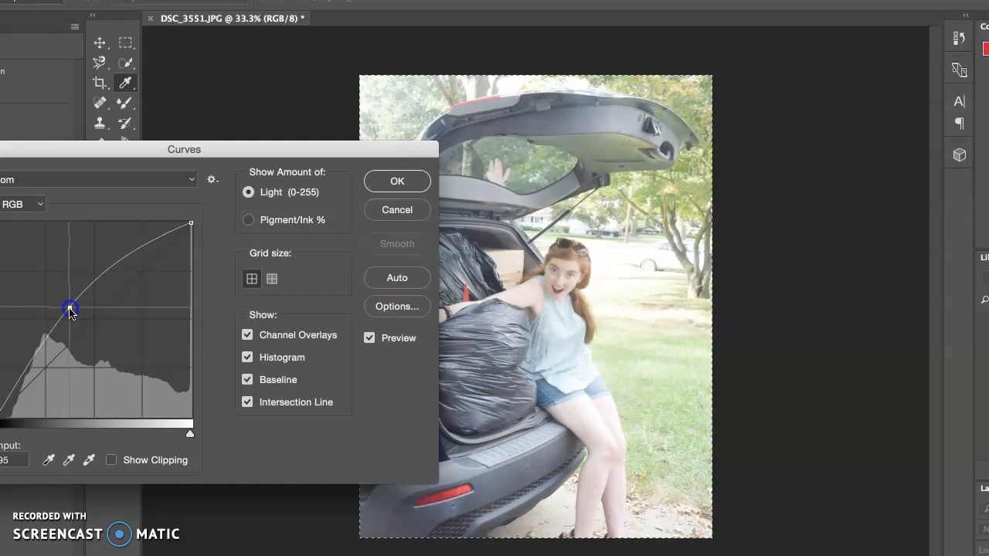
{"action": "left_click", "coordinate": [400, 182]}
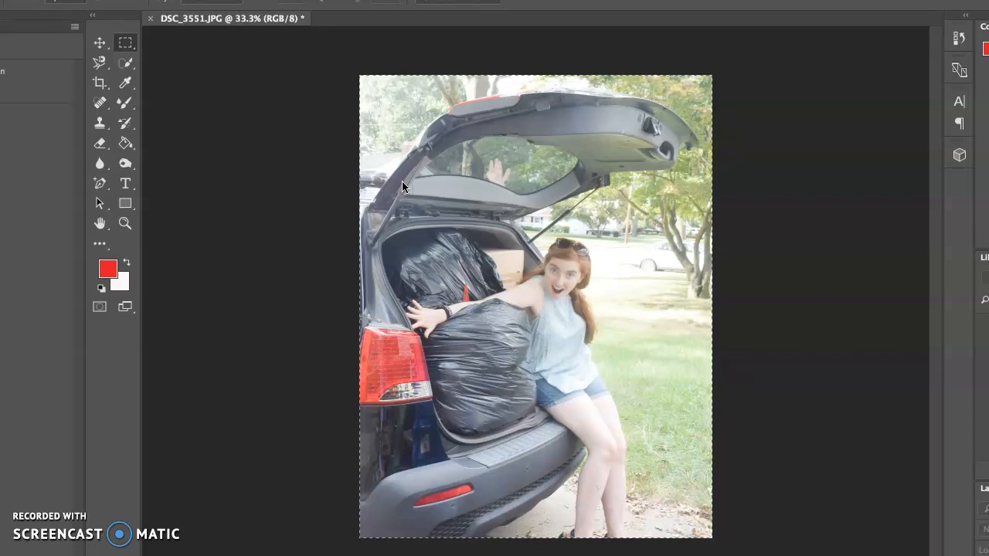
- Convert the brightened photo to grayscale tones with the Black & White adjustment
{"action": "left_click", "coordinate": [70, 0]}
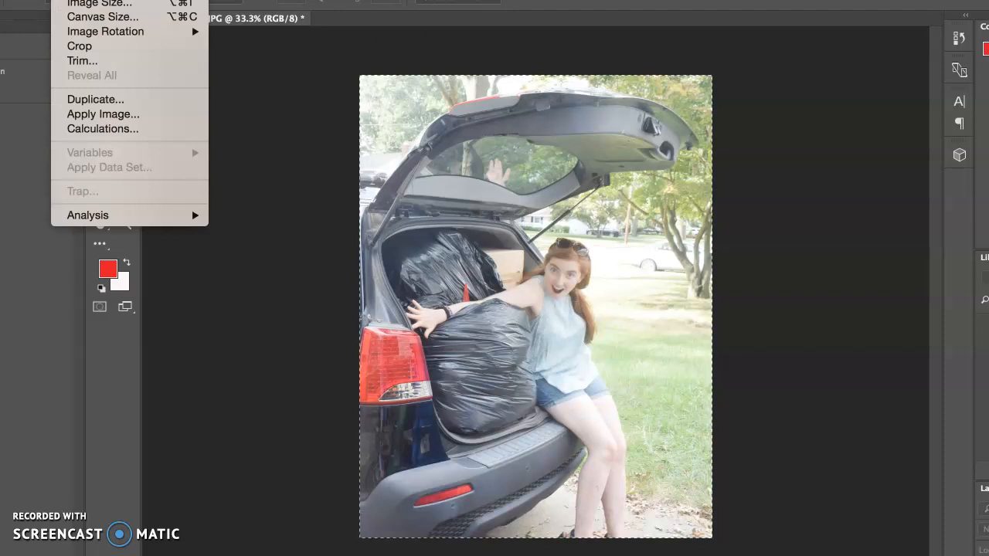
{"action": "mouse_move", "coordinate": [92, 0]}
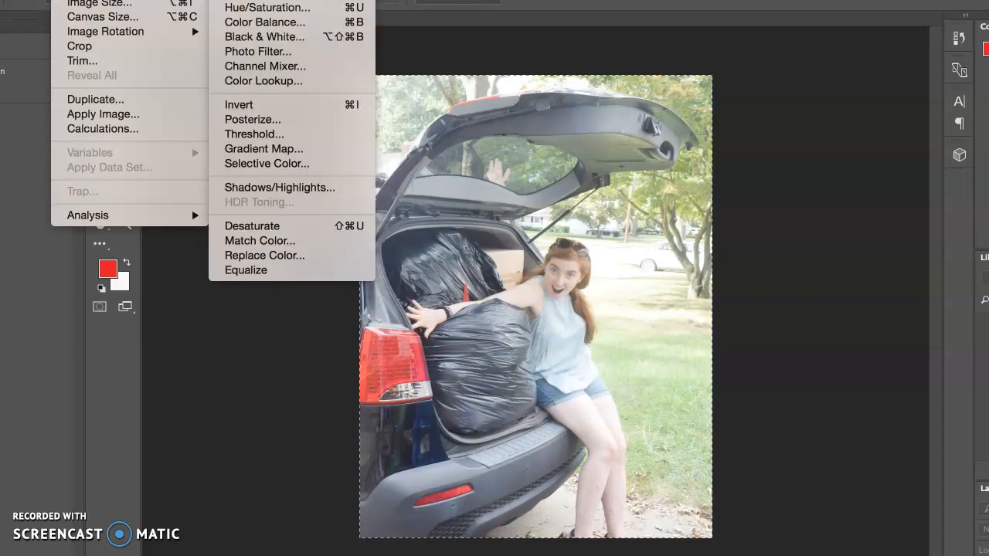
{"action": "left_click", "coordinate": [260, 36]}
{"action": "left_click", "coordinate": [251, 7]}
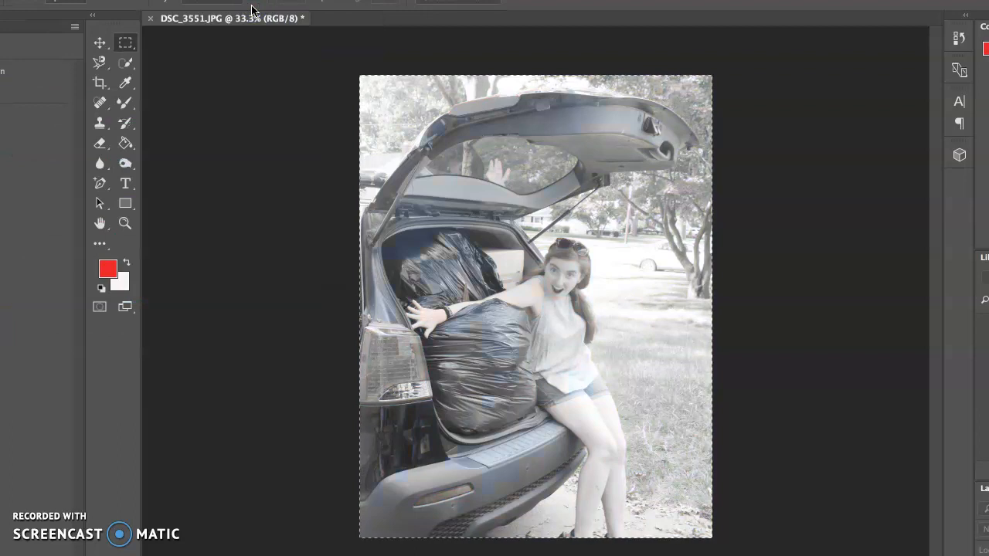
- Lighten the black-and-white photo slightly by raising the middle of the curve in a Curves adjustment
{"action": "left_click", "coordinate": [68, 0]}
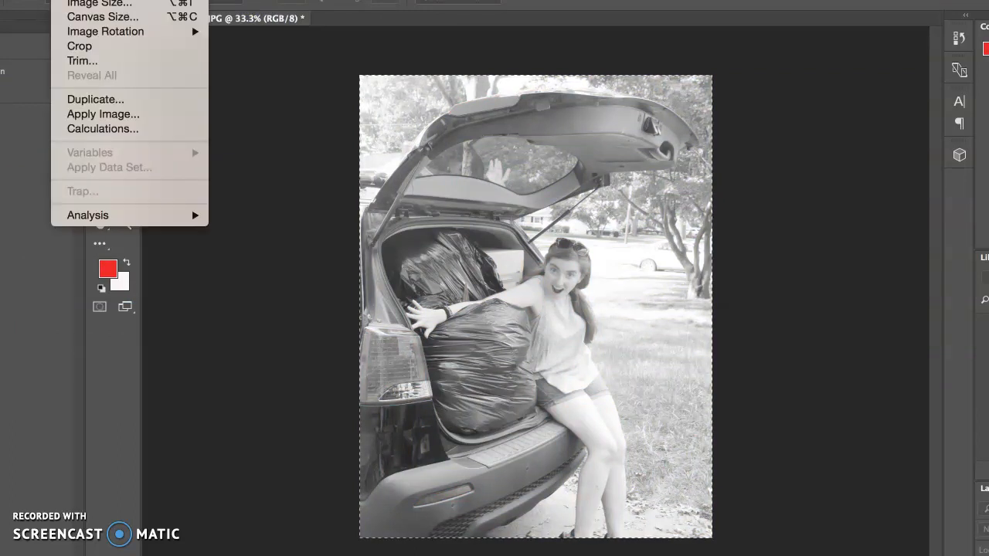
{"action": "mouse_move", "coordinate": [94, 0]}
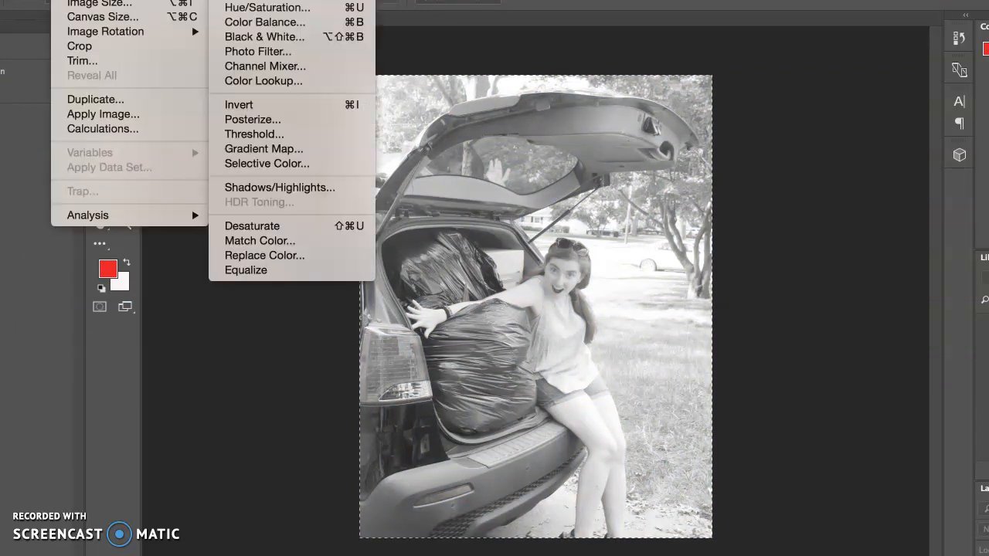
{"action": "left_click", "coordinate": [240, 0]}
{"action": "mouse_move", "coordinate": [108, 305]}
{"action": "left_mouse_down"}
{"action": "mouse_move", "coordinate": [93, 298]}
{"action": "mouse_move", "coordinate": [95, 312]}
{"action": "left_mouse_up"}
{"action": "left_click", "coordinate": [389, 185]}
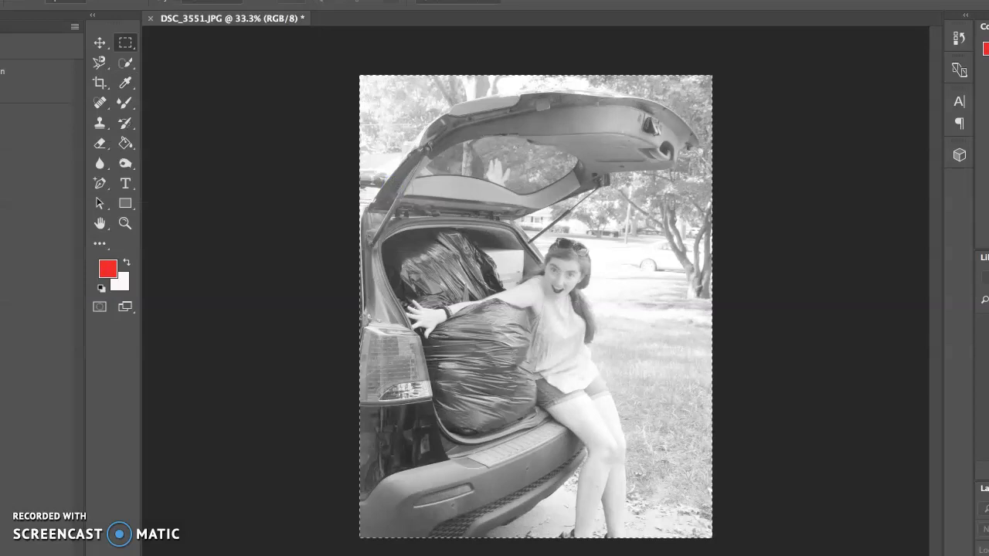
- Save the black-and-white photo to the Desktop as a JPEG, named with the woman's first name followed by "College BW"
{"action": "left_click", "coordinate": [23, 0]}
{"action": "left_click", "coordinate": [38, 42]}
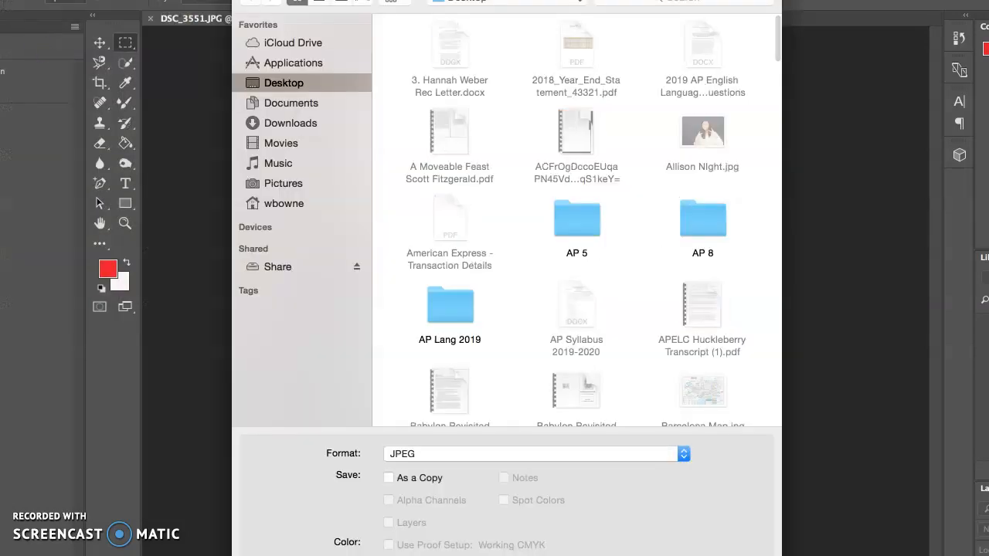
{"action": "left_click_drag", "start_coordinate": [567, 0], "coordinate": [565, 115]}
{"action": "type", "text": "Nancy "}
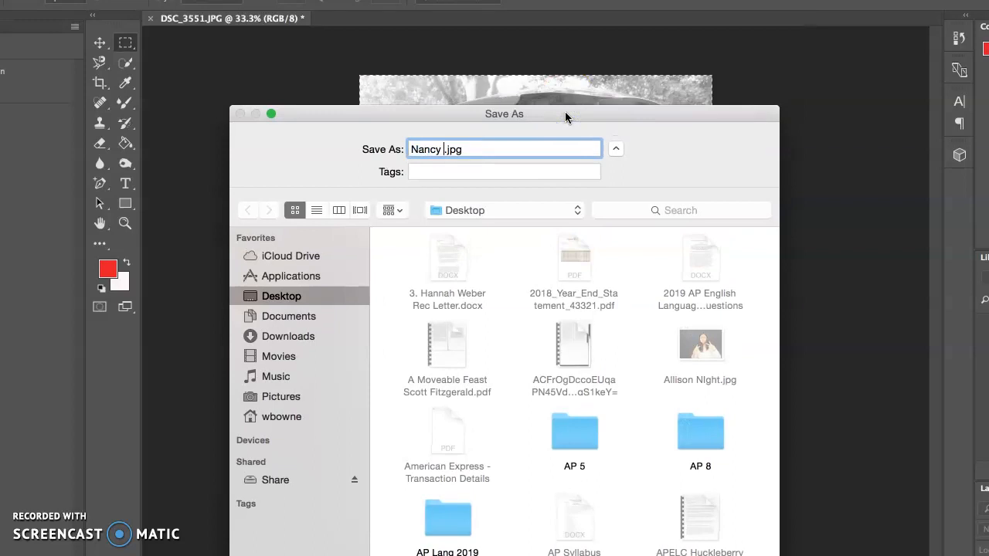
{"action": "type", "text": "College BW"}
{"action": "left_click", "coordinate": [690, 111]}
{"action": "left_click_drag", "start_coordinate": [690, 114], "coordinate": [668, 0]}
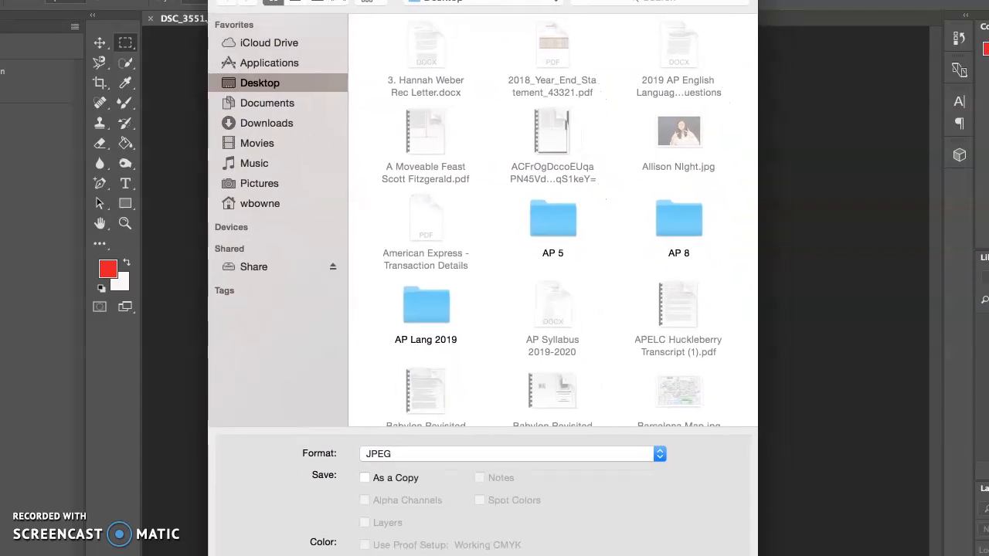
{"action": "key", "text": "Return"}
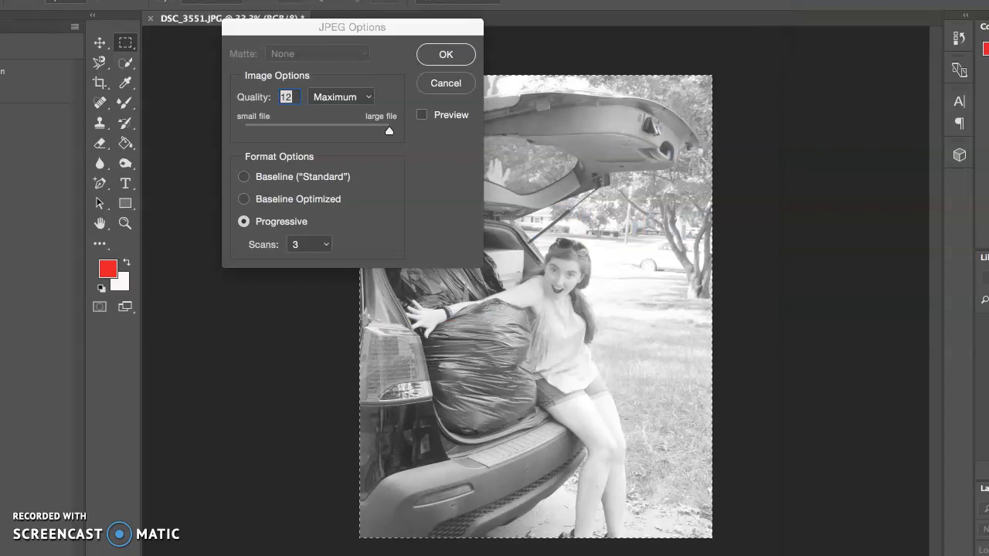
- Try Medium quality 5 in the JPEG options, return the quality to Maximum (12) and complete the save
{"action": "left_click_drag", "start_coordinate": [390, 130], "coordinate": [301, 133]}
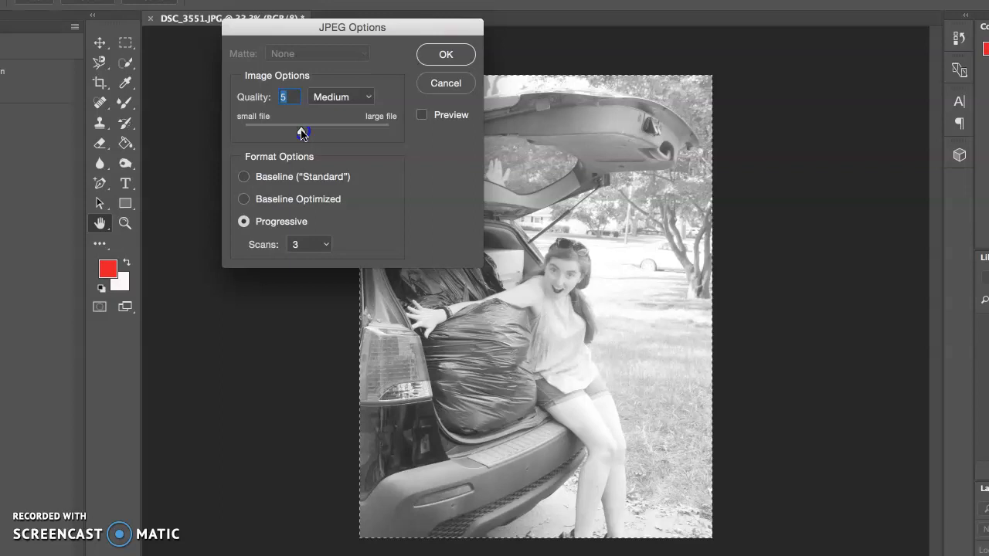
{"action": "left_click_drag", "start_coordinate": [302, 133], "coordinate": [423, 136]}
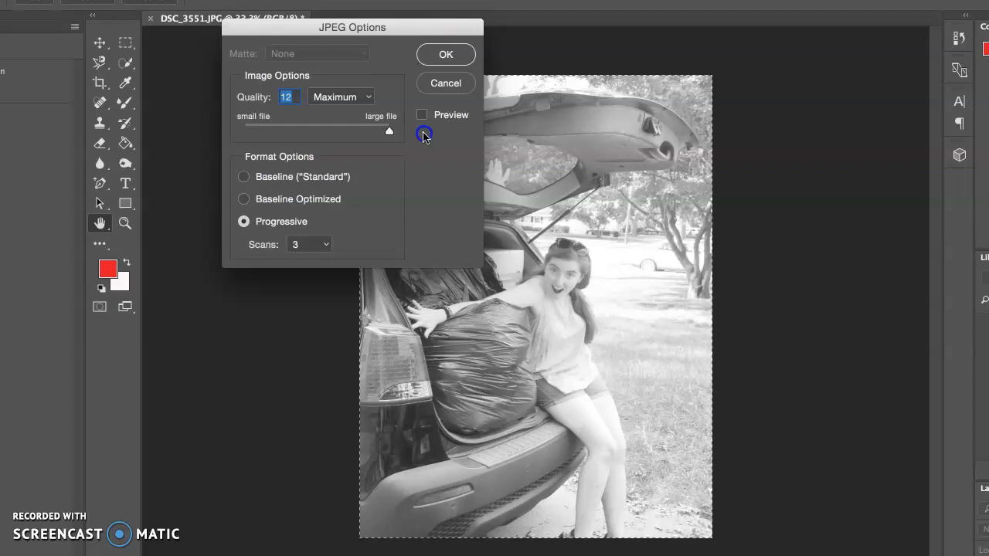
{"action": "left_click", "coordinate": [453, 57]}
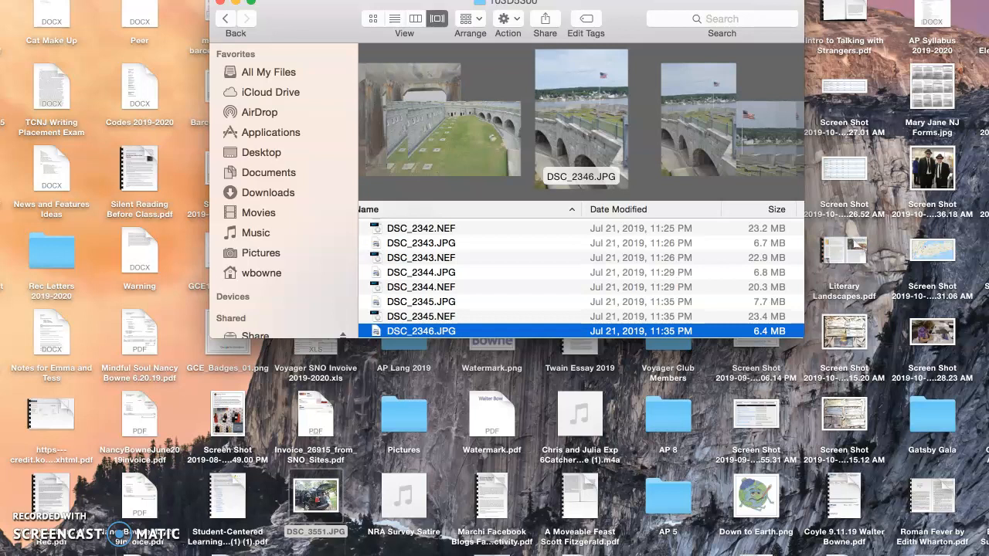
- Switch to Finder, view the raw photo DSC_2345.NEF in the default image viewer, and quit the viewer
{"action": "left_click", "coordinate": [461, 319]}
{"action": "left_click", "coordinate": [461, 331]}
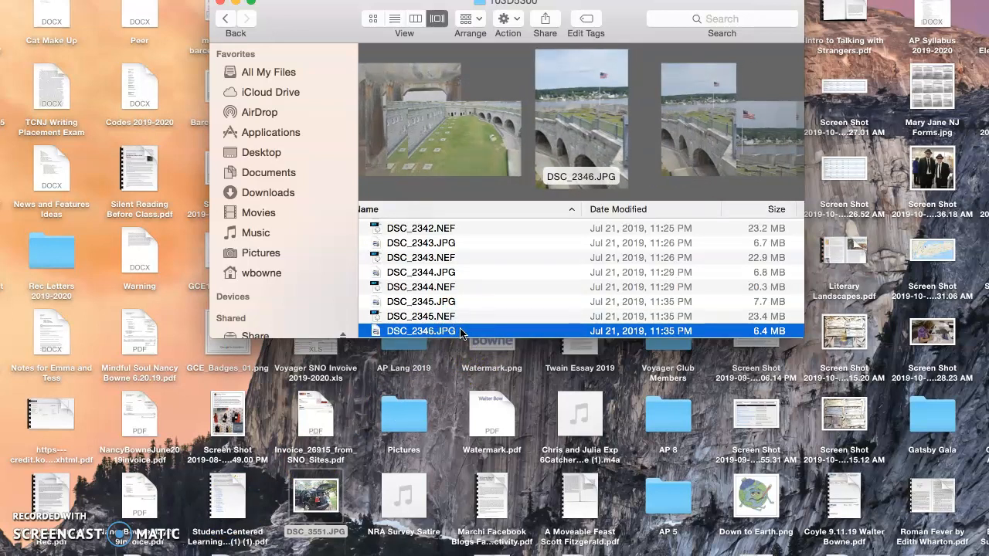
{"action": "left_click", "coordinate": [460, 318]}
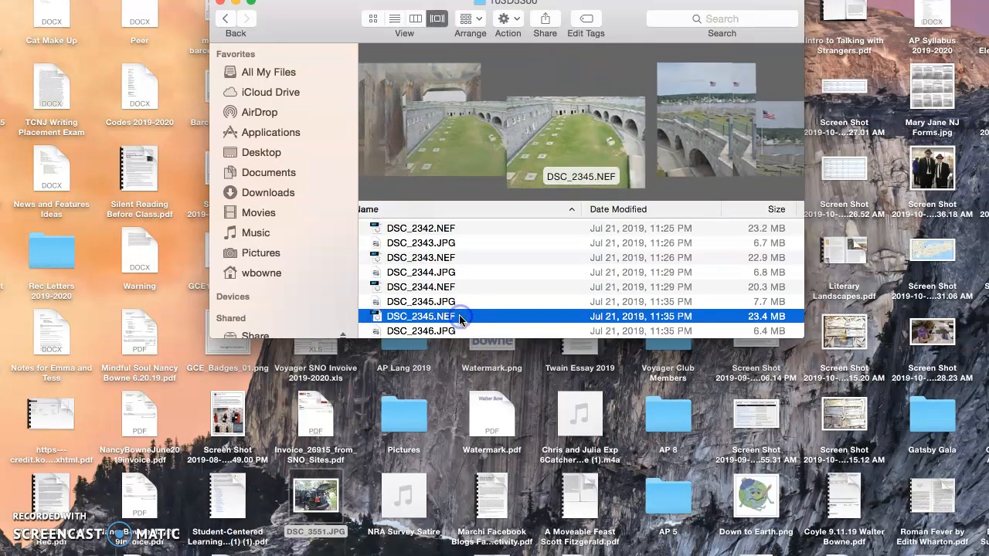
{"action": "double_click", "coordinate": [459, 316]}
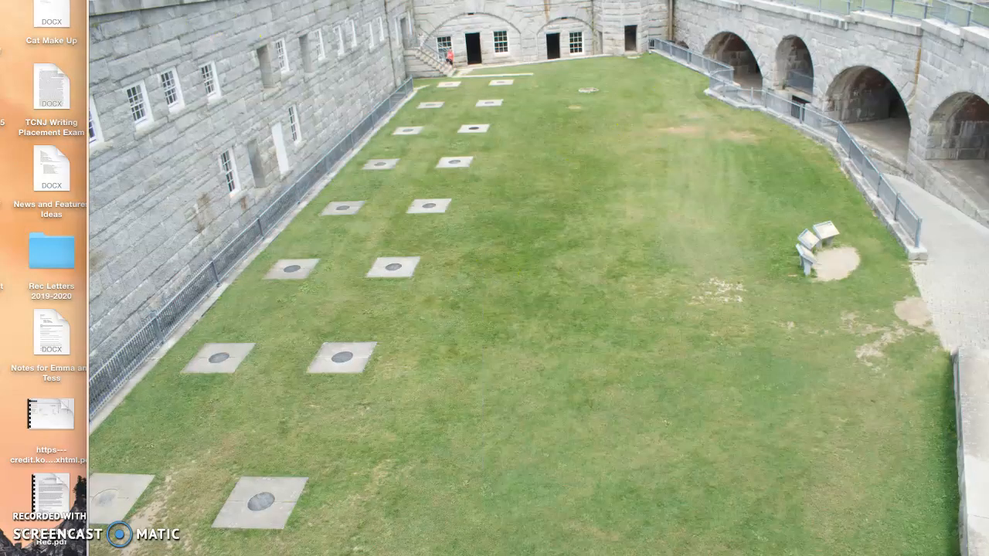
{"action": "key", "text": "super+q"}
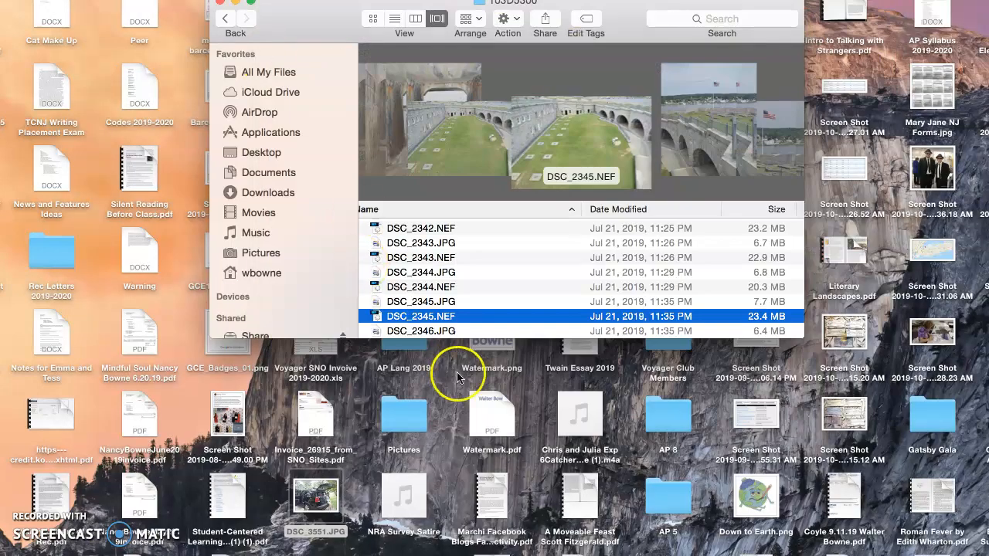
- Open the raw photo DSC_2345.NEF from Finder with Photoshop so it loads in Camera Raw
{"action": "right_click", "coordinate": [467, 319]}
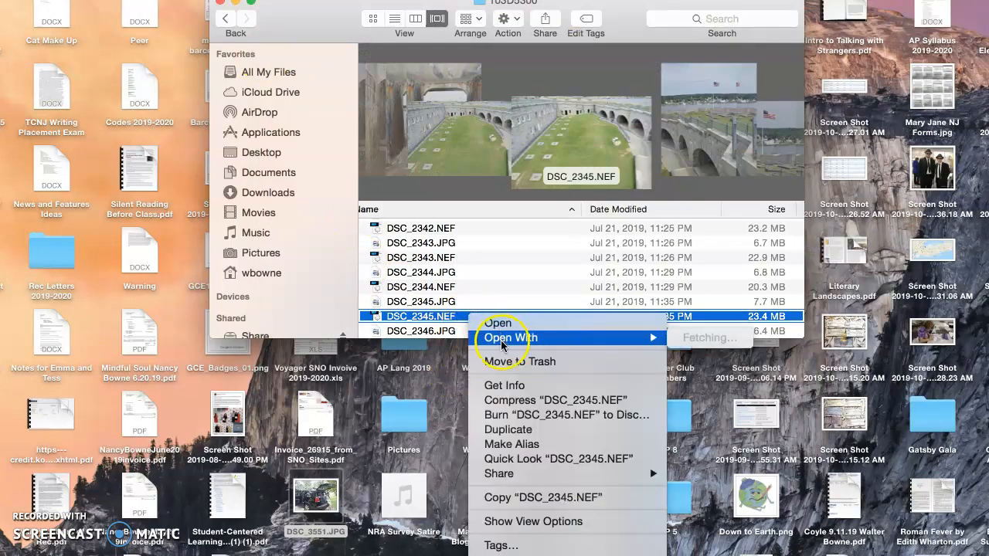
{"action": "mouse_move", "coordinate": [607, 337]}
{"action": "left_click", "coordinate": [733, 338]}
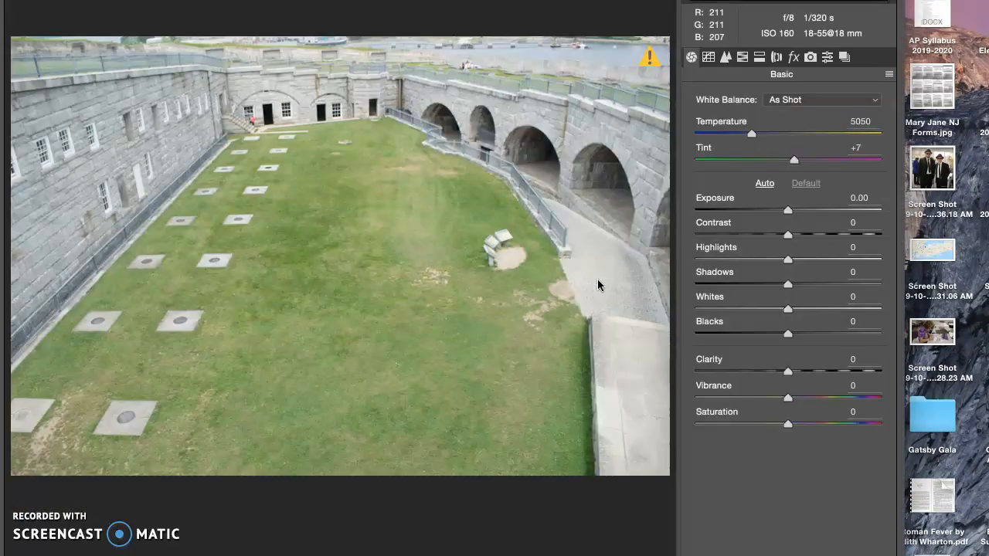
{"action": "left_click", "coordinate": [779, 318]}
{"action": "left_click", "coordinate": [607, 247]}
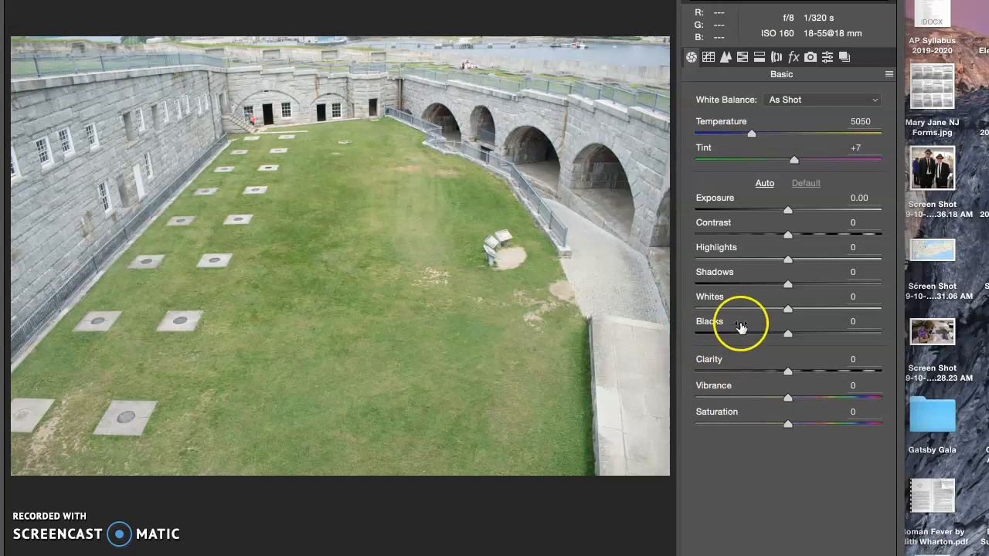
- Set the raw photo's Exposure to +0.45, Whites to +11, Blacks, Clarity and Vibrance to +3, and Saturation to +12
{"action": "left_click_drag", "start_coordinate": [787, 210], "coordinate": [871, 213]}
{"action": "mouse_move", "coordinate": [784, 205]}
{"action": "left_mouse_down"}
{"action": "mouse_move", "coordinate": [795, 210]}
{"action": "mouse_move", "coordinate": [759, 211]}
{"action": "mouse_move", "coordinate": [797, 215]}
{"action": "left_mouse_up"}
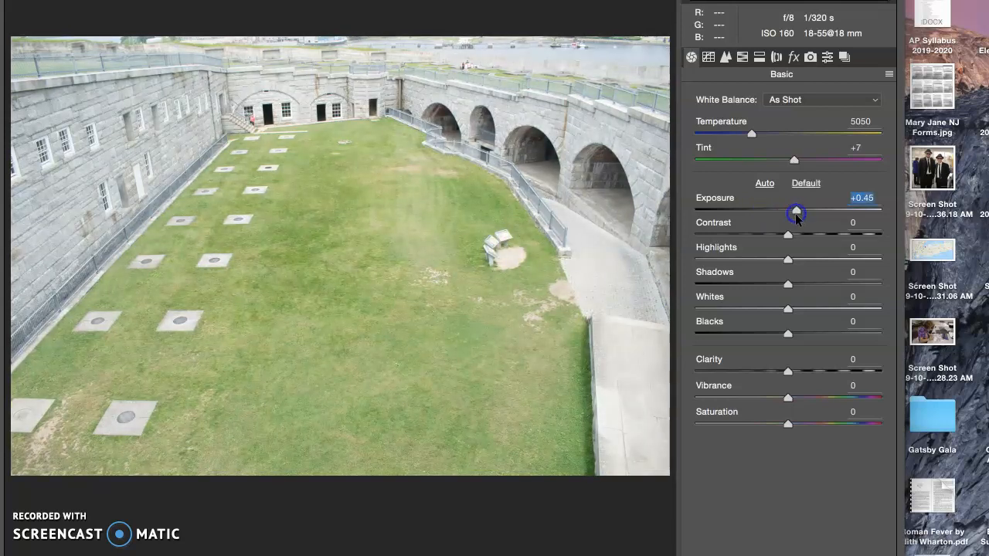
{"action": "left_click_drag", "start_coordinate": [787, 423], "coordinate": [790, 372]}
{"action": "left_click_drag", "start_coordinate": [788, 337], "coordinate": [798, 309]}
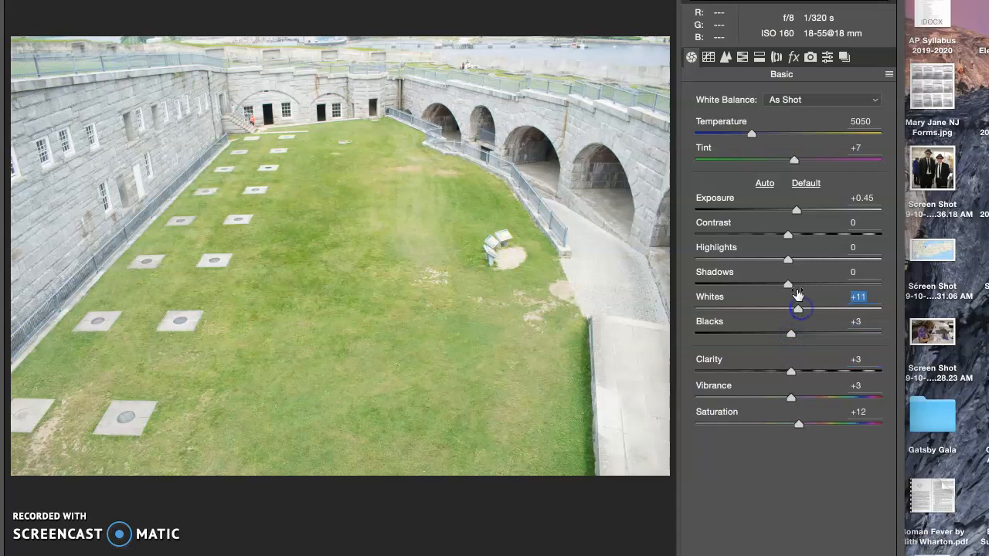
- Set the fort photo's Highlights to +9, Contrast to +27 and Clarity to +20
{"action": "left_click_drag", "start_coordinate": [788, 261], "coordinate": [813, 242]}
{"action": "left_click_drag", "start_coordinate": [793, 371], "coordinate": [806, 372]}
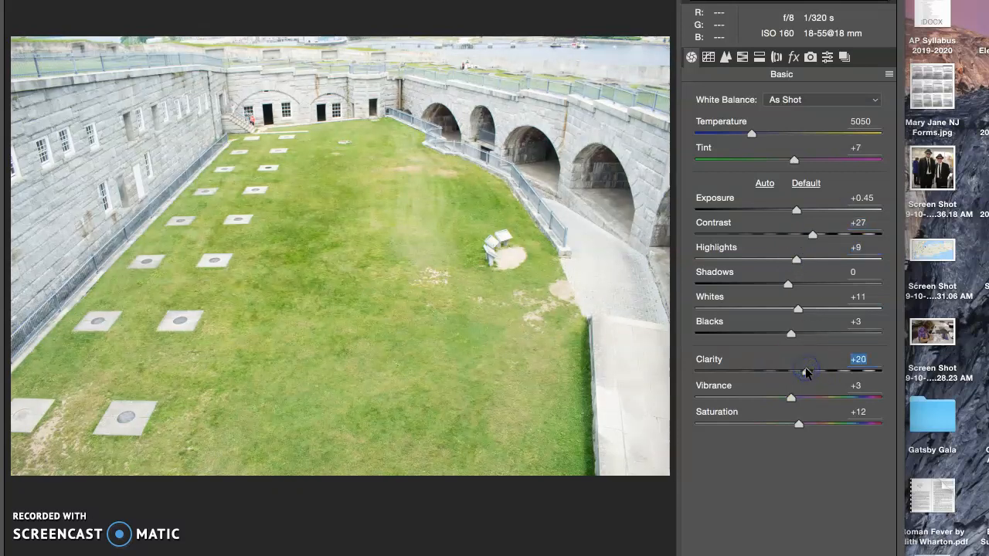
{"action": "left_click", "coordinate": [799, 304]}
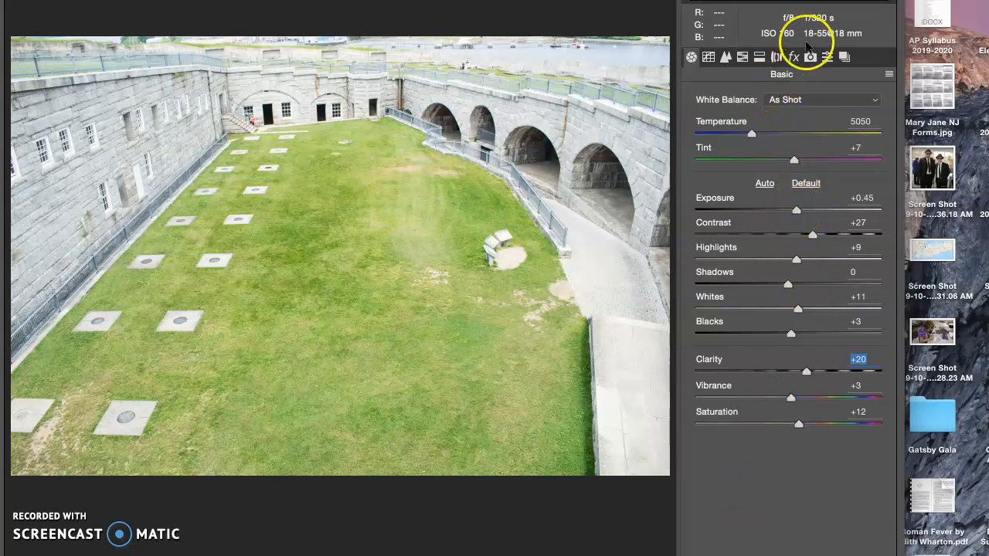
- Examine Camera Raw's histogram, tools and adjustment categories, including HSL / Grayscale and Detail
{"action": "left_click_drag", "start_coordinate": [787, 0], "coordinate": [787, 75]}
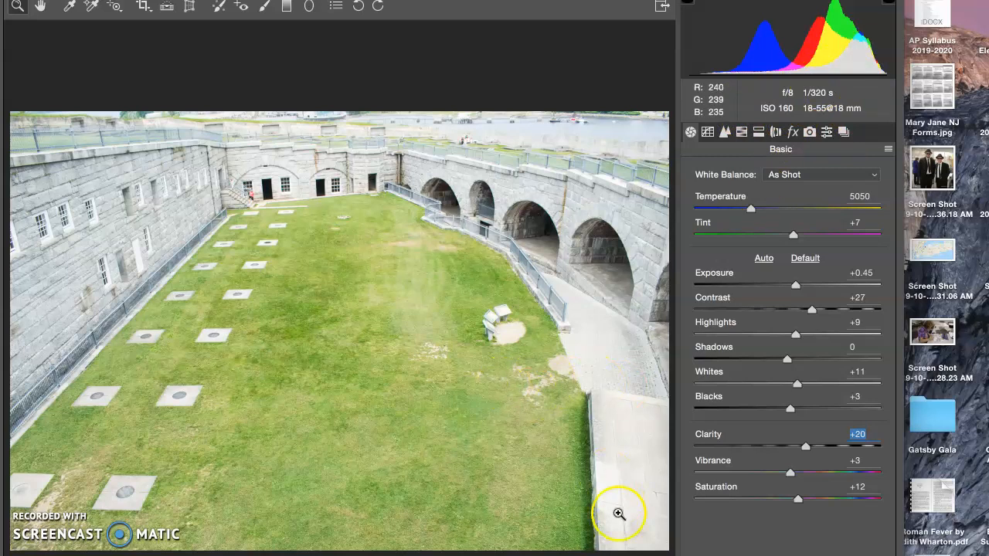
{"action": "left_click_drag", "start_coordinate": [780, 2], "coordinate": [780, 0]}
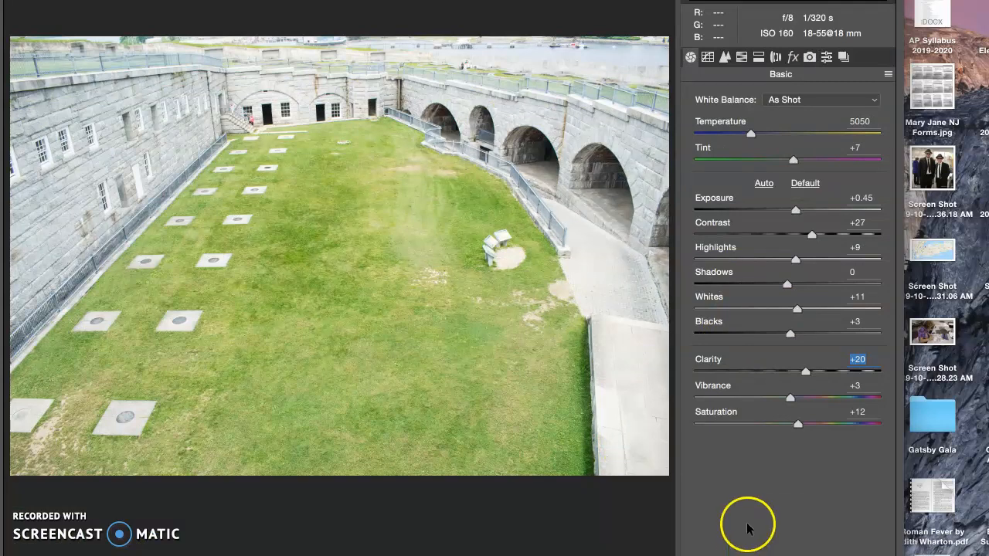
{"action": "left_click", "coordinate": [757, 57]}
{"action": "left_click", "coordinate": [740, 59]}
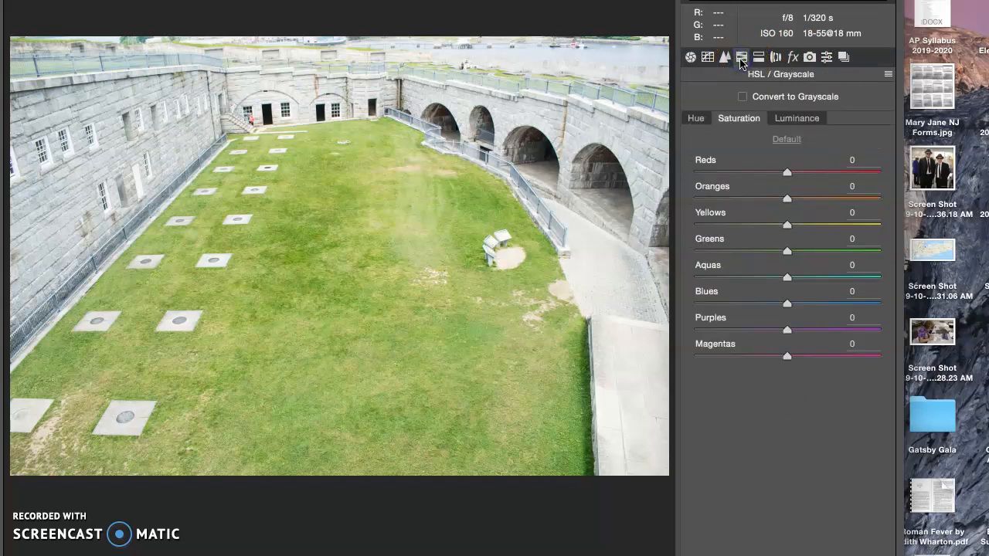
{"action": "left_click", "coordinate": [724, 58]}
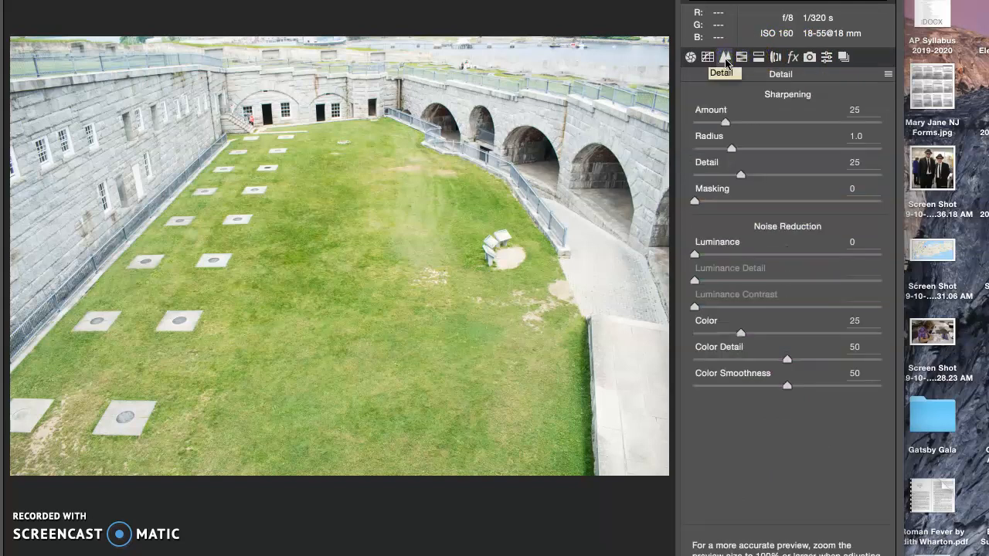
{"action": "left_click", "coordinate": [707, 58]}
{"action": "left_click", "coordinate": [726, 58]}
{"action": "left_click", "coordinate": [738, 60]}
{"action": "left_click", "coordinate": [758, 58]}
- Enable Convert to Grayscale for the fort photo and open the converted image in Photoshop
{"action": "left_click", "coordinate": [742, 60]}
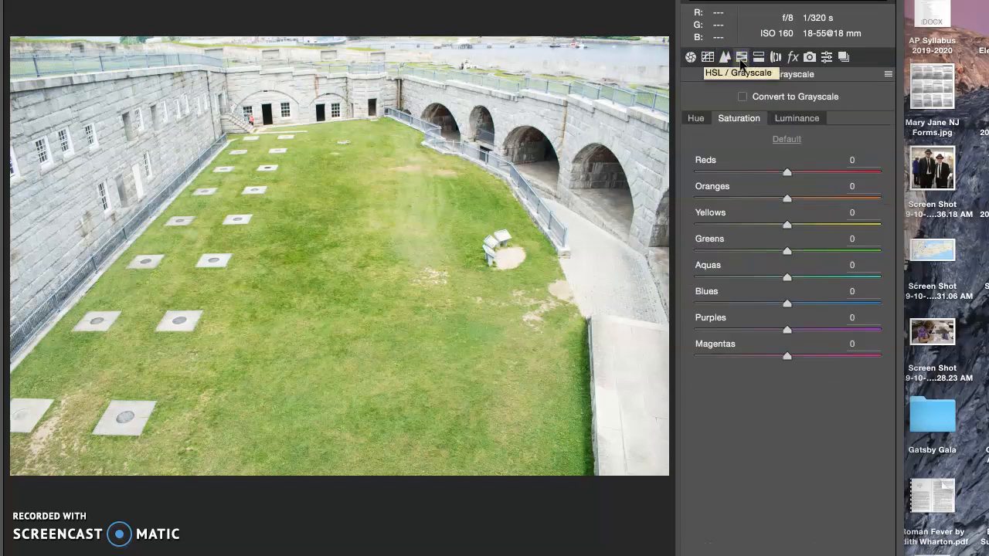
{"action": "left_click", "coordinate": [741, 96]}
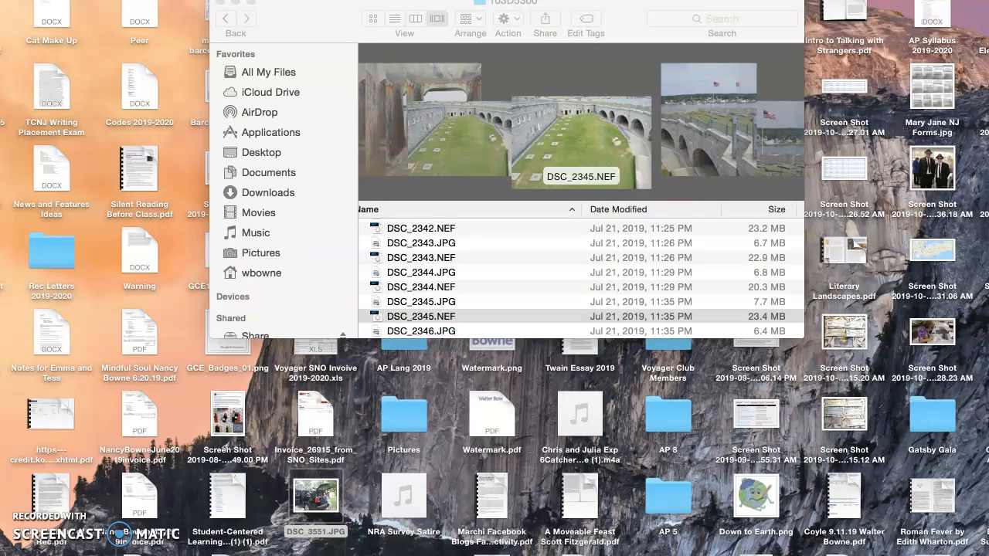
{"action": "double_click", "coordinate": [615, 316]}
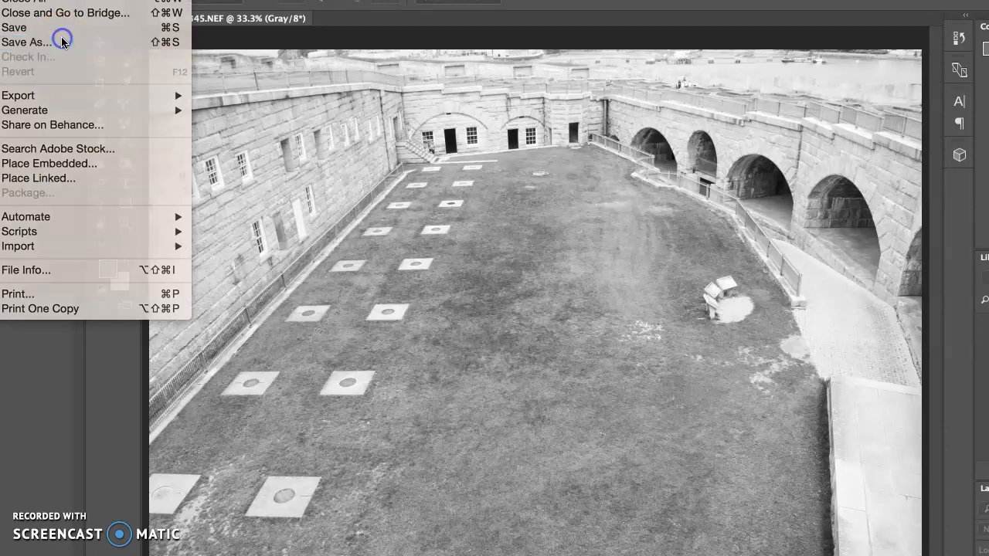
- Save the grayscale fort photo as the JPEG "Fort Know" in the 103D5300 folder, accepting the JPEG options
{"action": "left_click", "coordinate": [62, 40]}
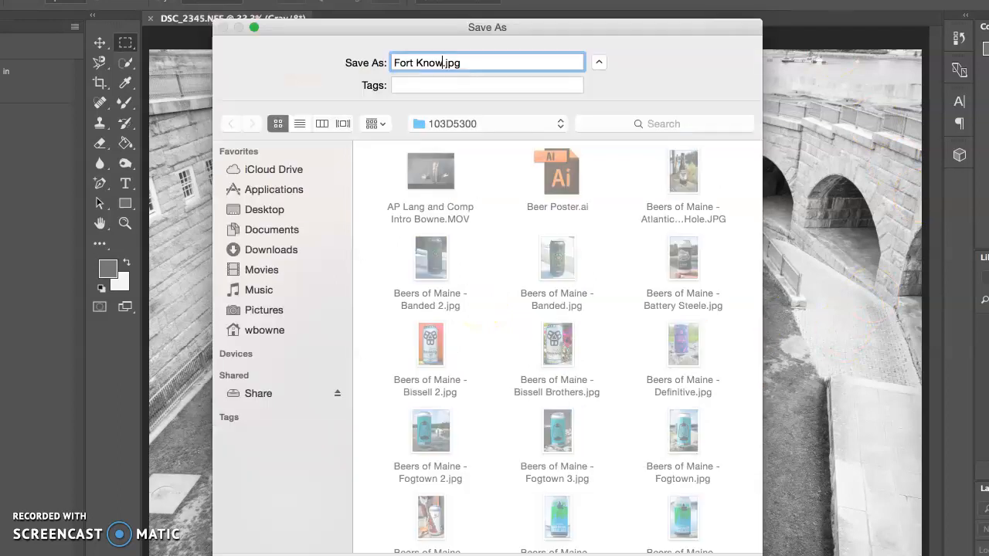
{"action": "left_click_drag", "start_coordinate": [697, 31], "coordinate": [679, 0]}
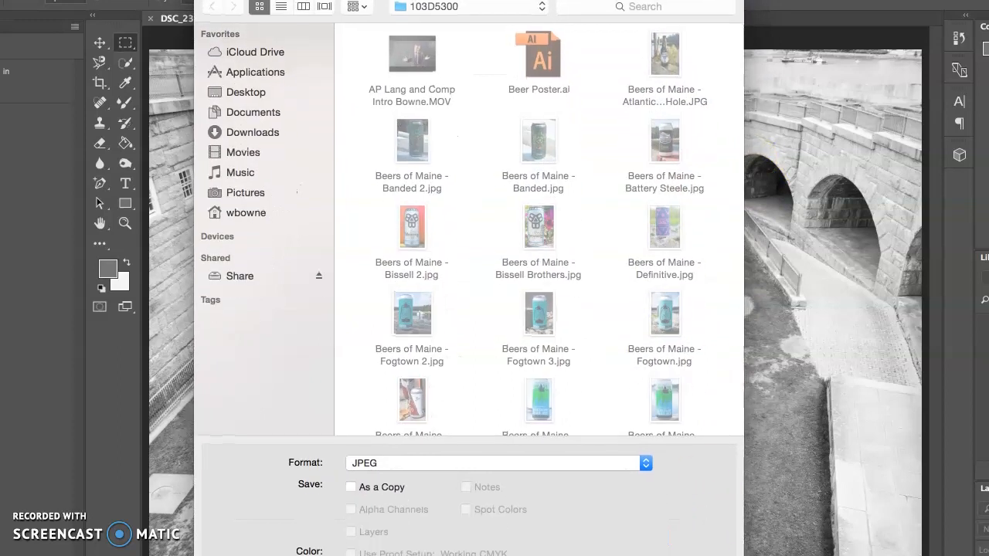
{"action": "key", "text": "Return"}
{"action": "left_click", "coordinate": [449, 56]}
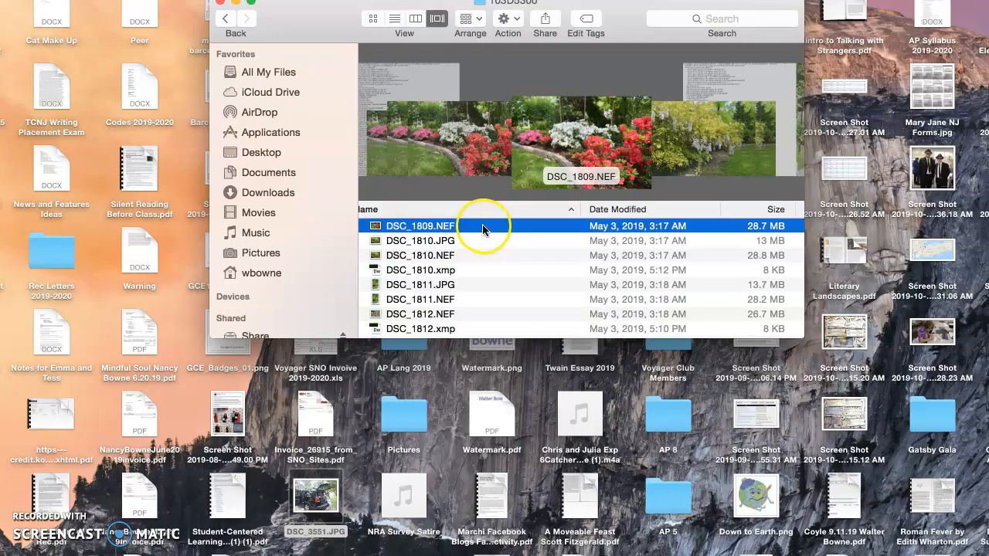
- Open the raw flower garden photo DSC_1809.NEF from Finder with Photoshop so it loads in Camera Raw
{"action": "right_click", "coordinate": [486, 224]}
{"action": "mouse_move", "coordinate": [515, 249]}
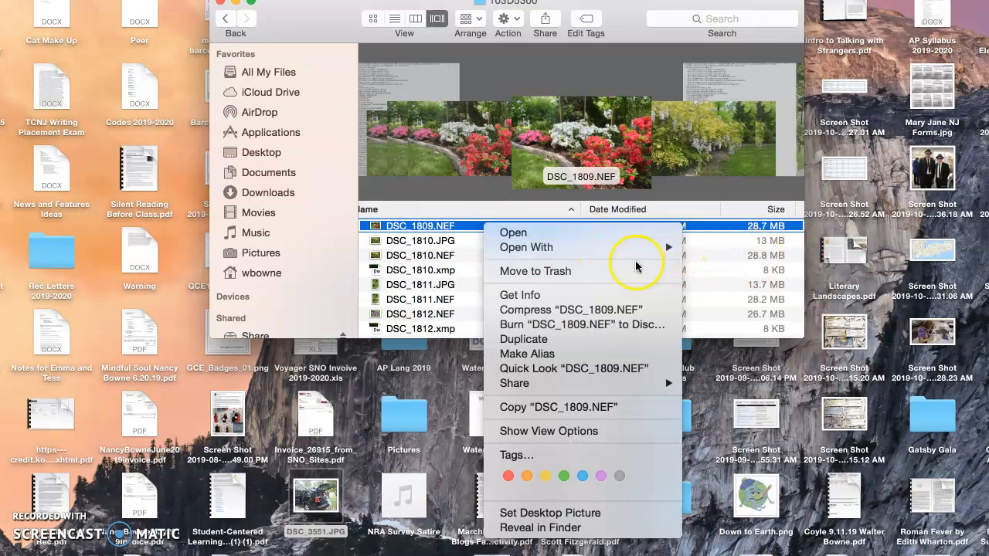
{"action": "left_click", "coordinate": [732, 248]}
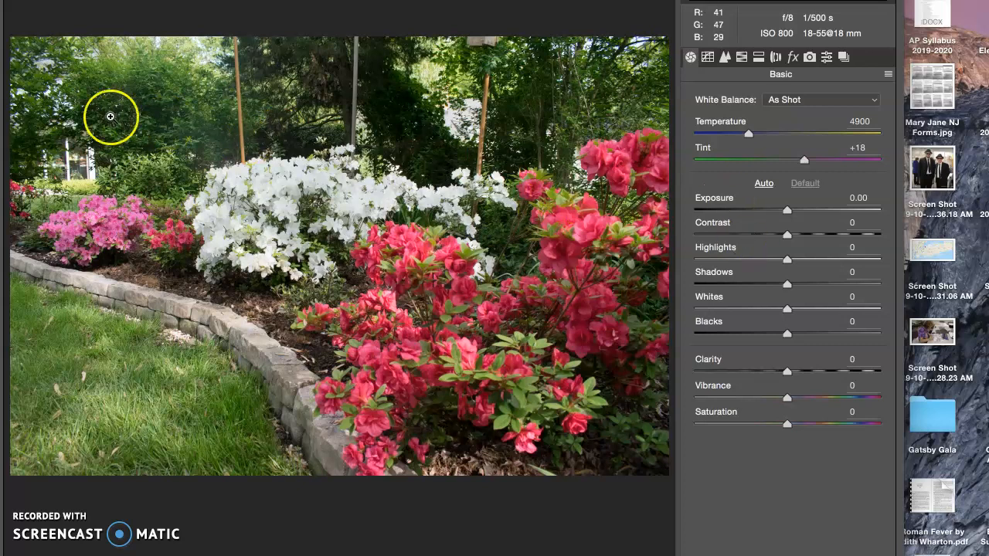
- Try a darker exposure on the flower photo, and set Exposure to +0.50
{"action": "left_click_drag", "start_coordinate": [787, 210], "coordinate": [708, 212]}
{"action": "left_click_drag", "start_coordinate": [776, 219], "coordinate": [788, 218]}
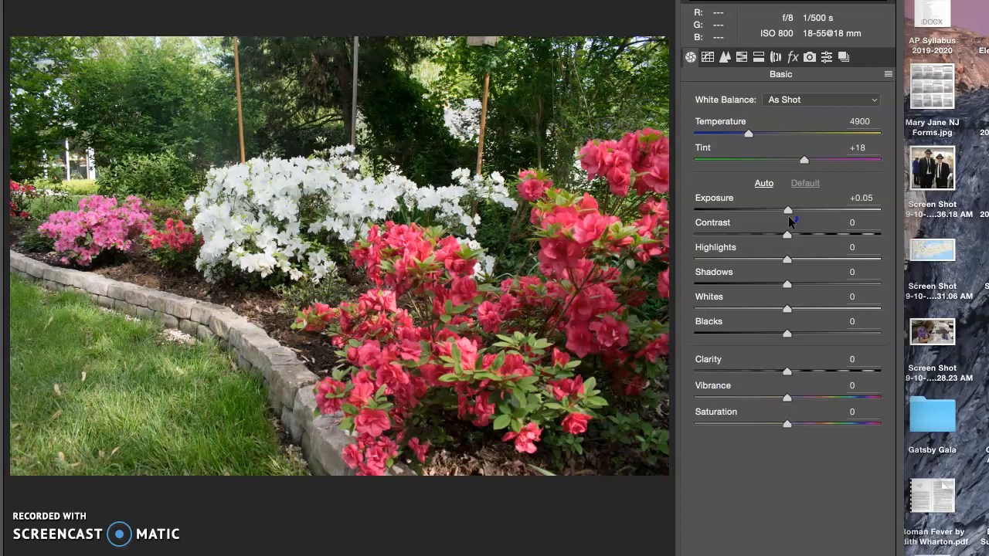
{"action": "mouse_move", "coordinate": [798, 218]}
{"action": "left_mouse_down"}
{"action": "mouse_move", "coordinate": [812, 216]}
{"action": "mouse_move", "coordinate": [797, 216]}
{"action": "left_mouse_up"}
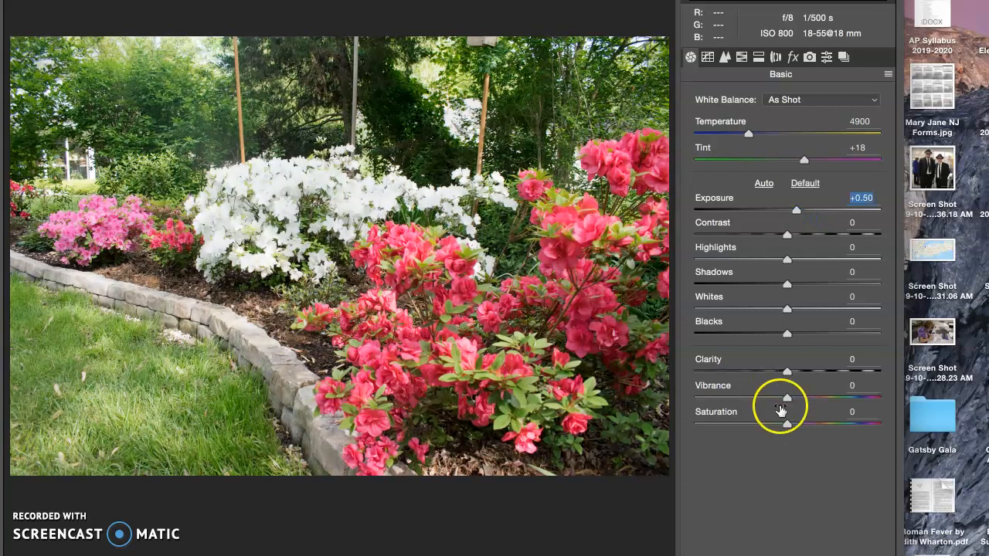
- Set Highlights to +88, Shadows to +33, Whites to +12, Blacks to +21, Clarity to +22, and Vibrance and Saturation to +12
{"action": "left_click_drag", "start_coordinate": [785, 423], "coordinate": [806, 373]}
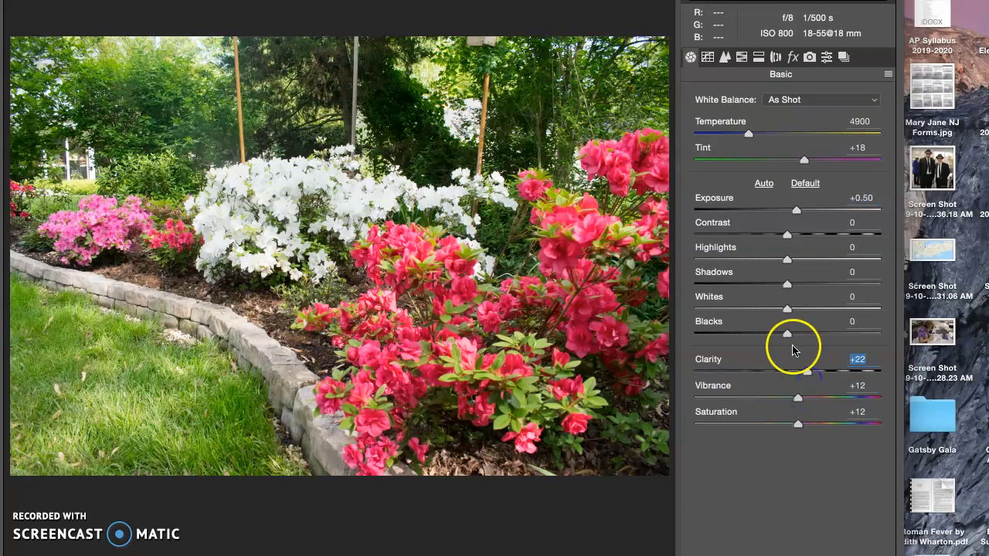
{"action": "left_click_drag", "start_coordinate": [784, 338], "coordinate": [804, 345]}
{"action": "left_click_drag", "start_coordinate": [787, 309], "coordinate": [799, 209]}
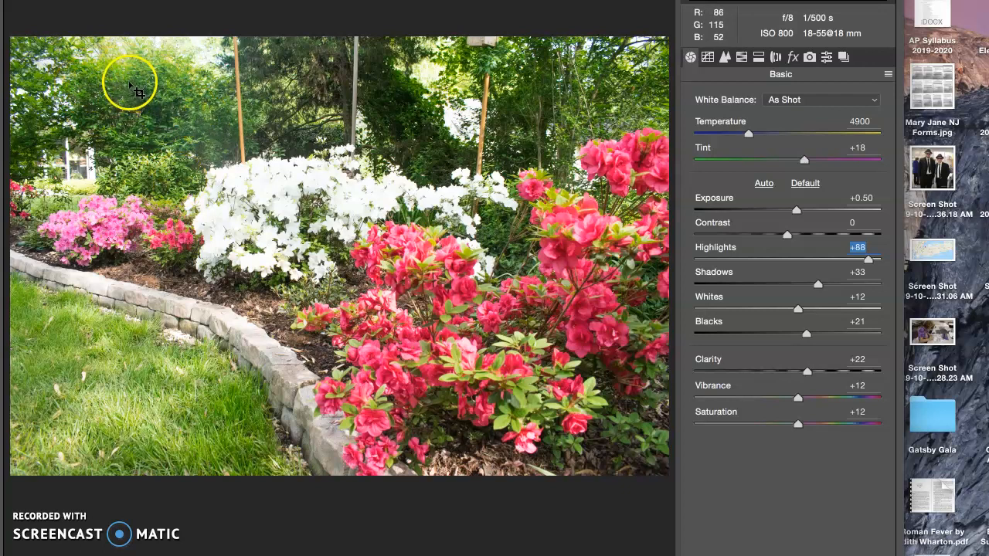
- Crop the flower photo to the white and red azaleas, trimming its left side and upper edge, and open it in Photoshop
{"action": "left_click_drag", "start_coordinate": [163, 112], "coordinate": [726, 478]}
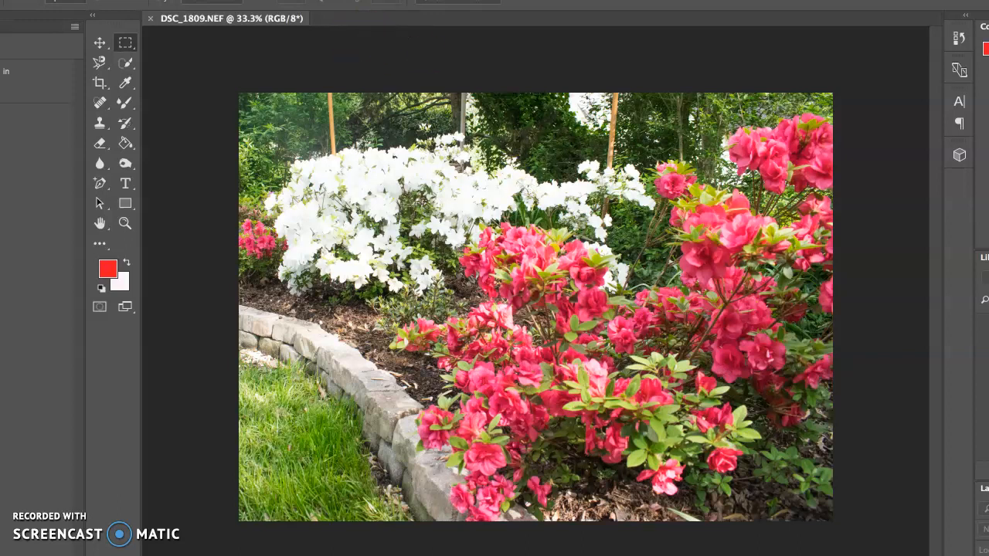
- Save the flower photo to the Desktop as the JPEG Azaleas.jpg, with Maximum quality 12 and Progressive format
{"action": "left_click", "coordinate": [14, 0]}
{"action": "left_click", "coordinate": [14, 0]}
{"action": "left_click", "coordinate": [14, 0]}
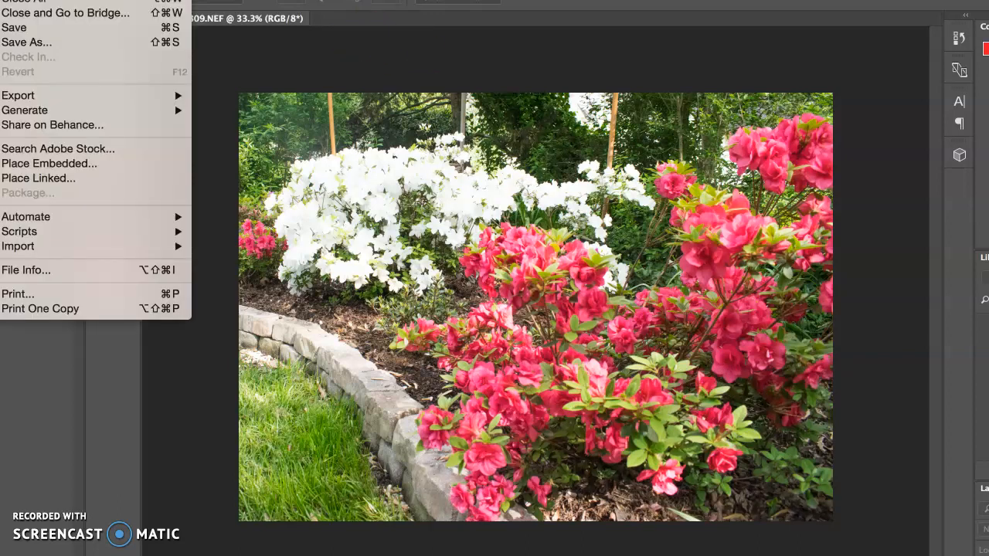
{"action": "left_click", "coordinate": [39, 44]}
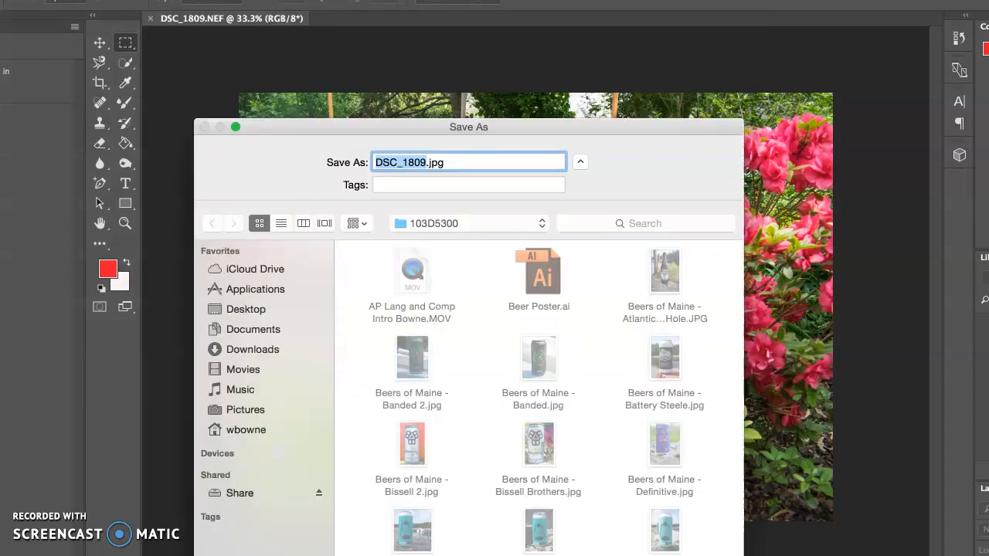
{"action": "type", "text": "Azaleas"}
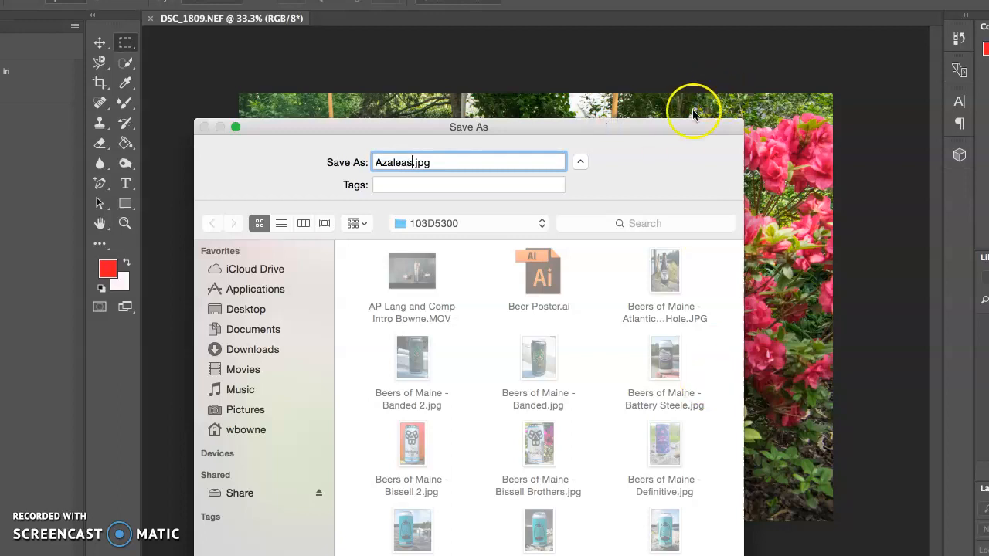
{"action": "left_click_drag", "start_coordinate": [688, 141], "coordinate": [678, 0]}
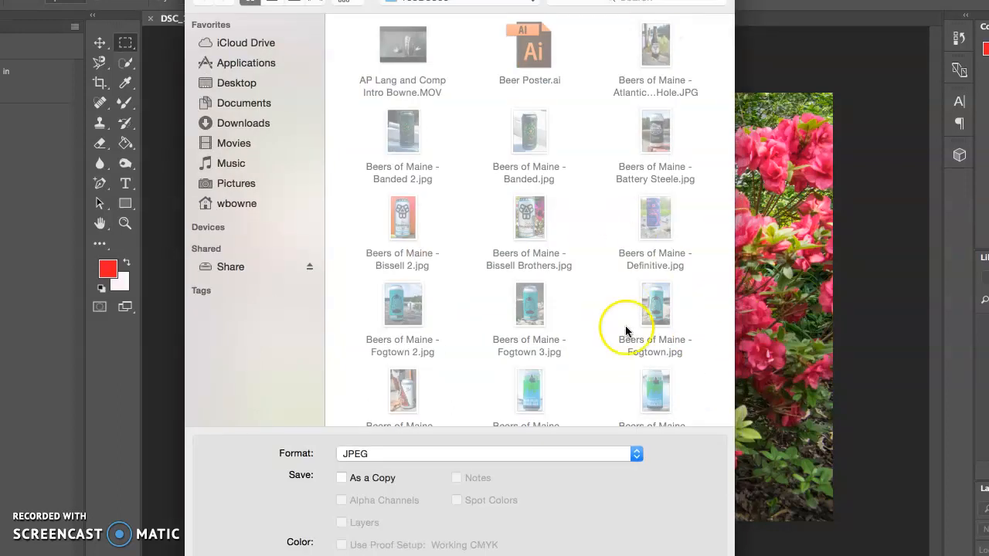
{"action": "left_click", "coordinate": [468, 3]}
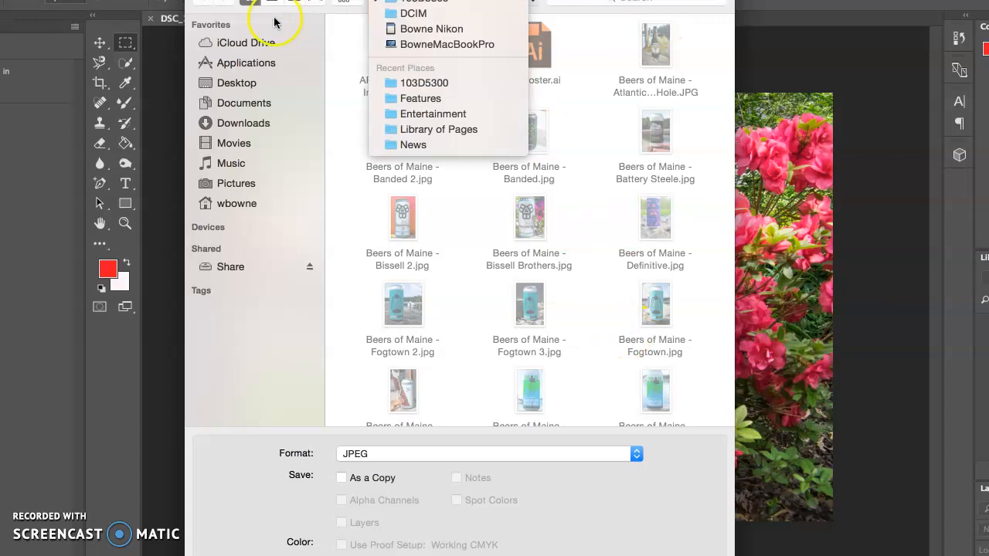
{"action": "left_click", "coordinate": [249, 85]}
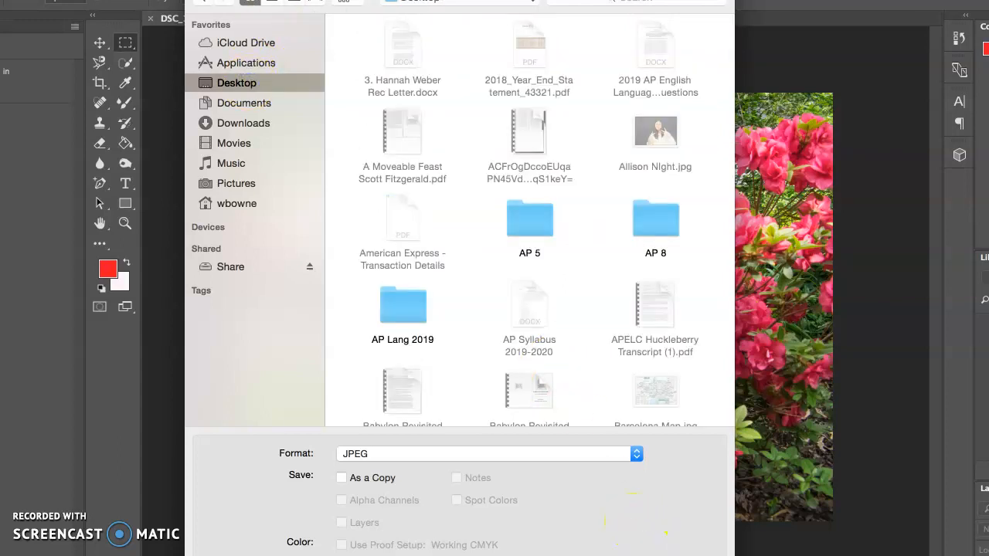
{"action": "left_click", "coordinate": [689, 555]}
{"action": "left_click", "coordinate": [468, 61]}
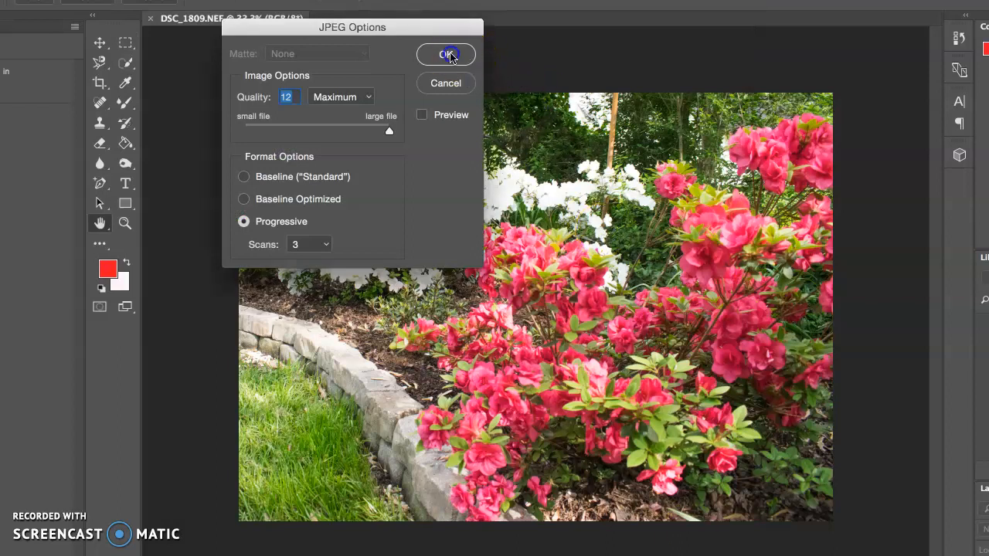